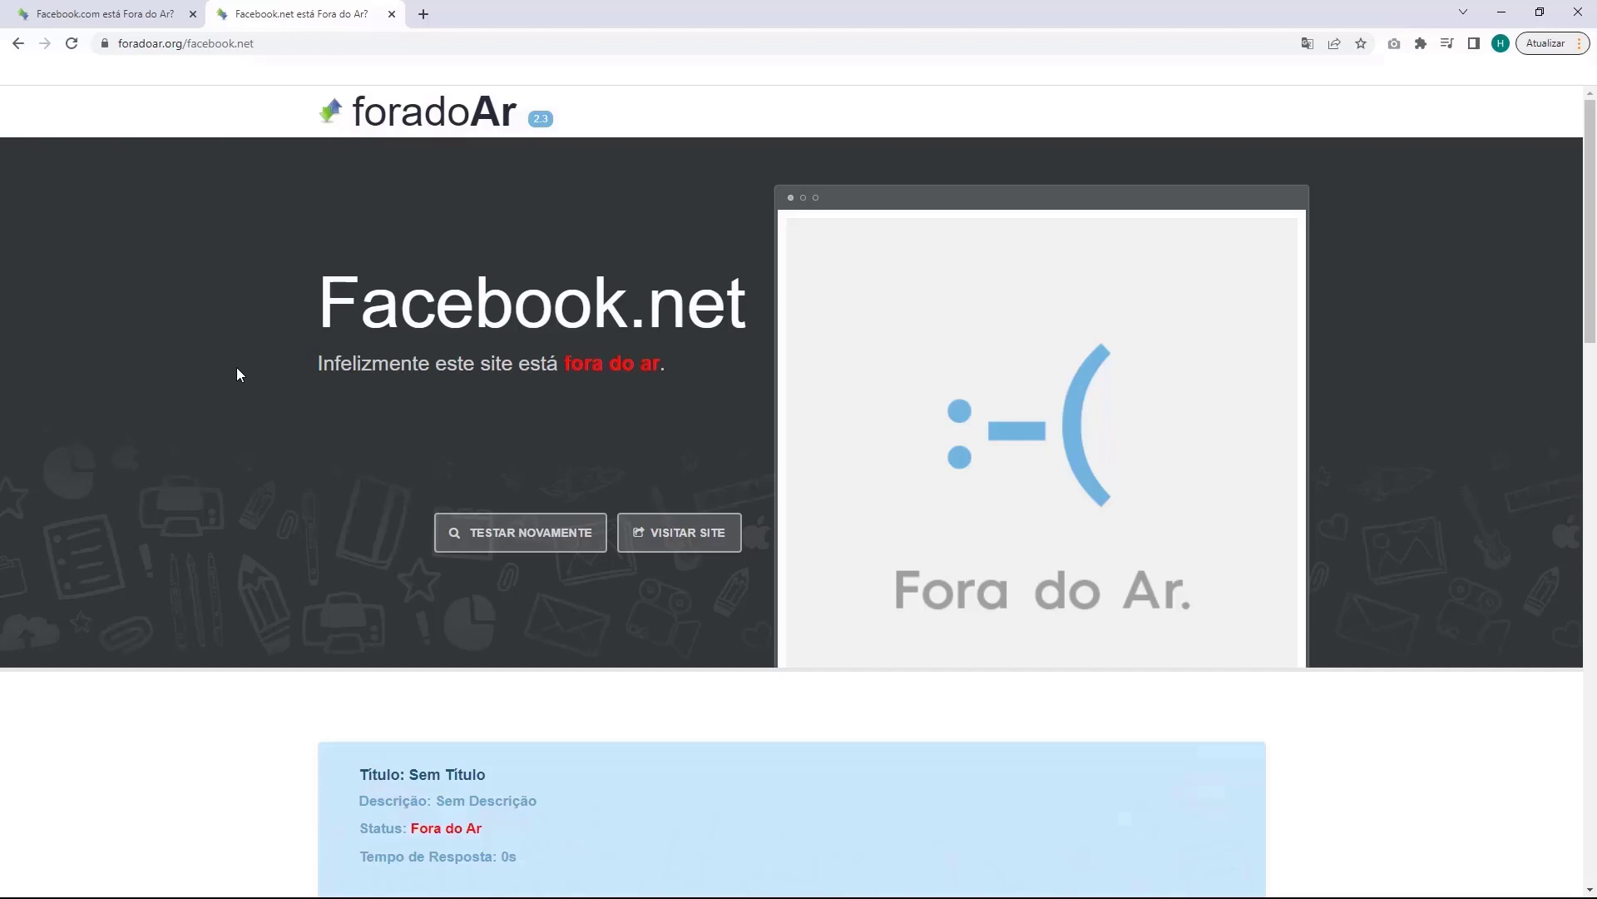
Switch to the status check results for Facebook.com
{"action": "left_click", "coordinate": [134, 15]}
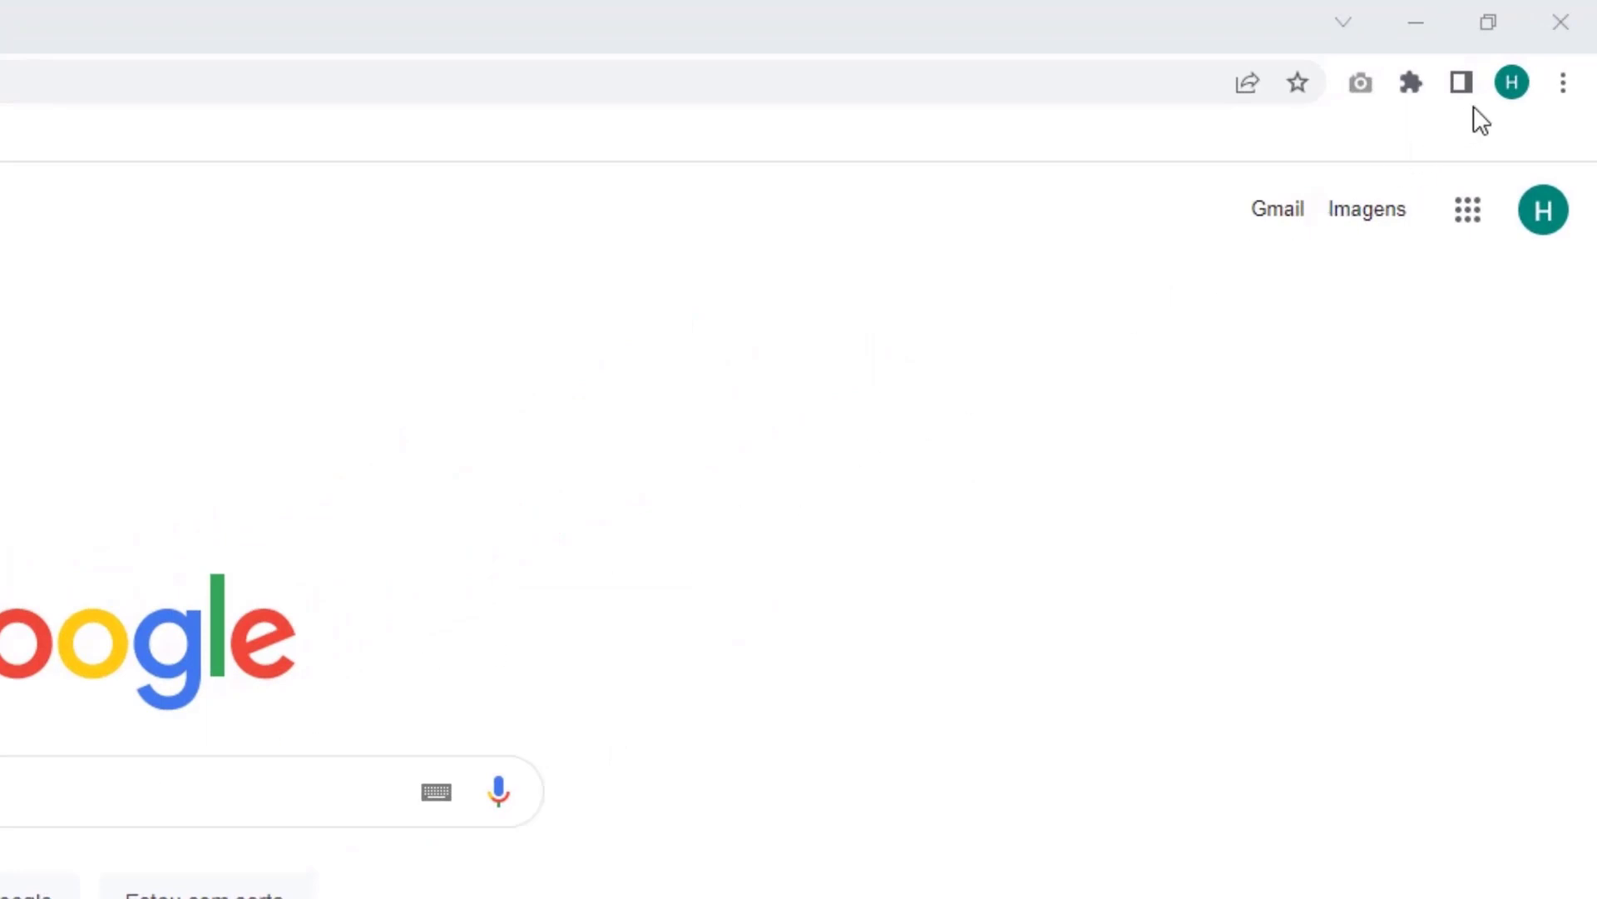
Clear the browser's cookies and cached images and files for the last hour (Última hora), excluding the browsing history
{"action": "left_click", "coordinate": [1562, 83]}
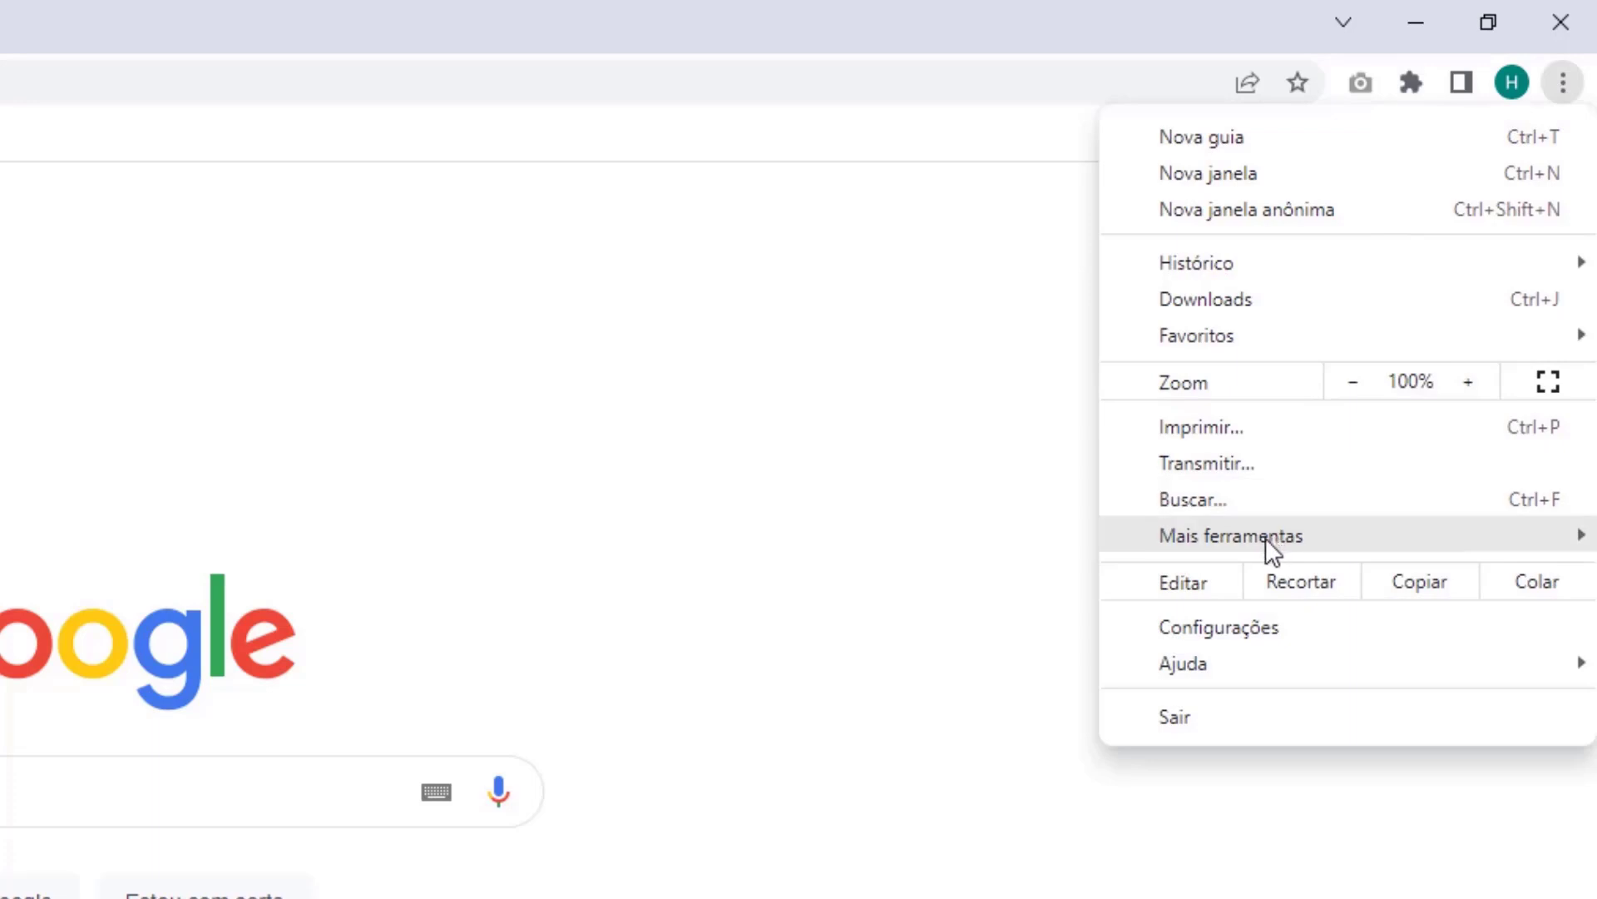
{"action": "mouse_move", "coordinate": [1218, 541]}
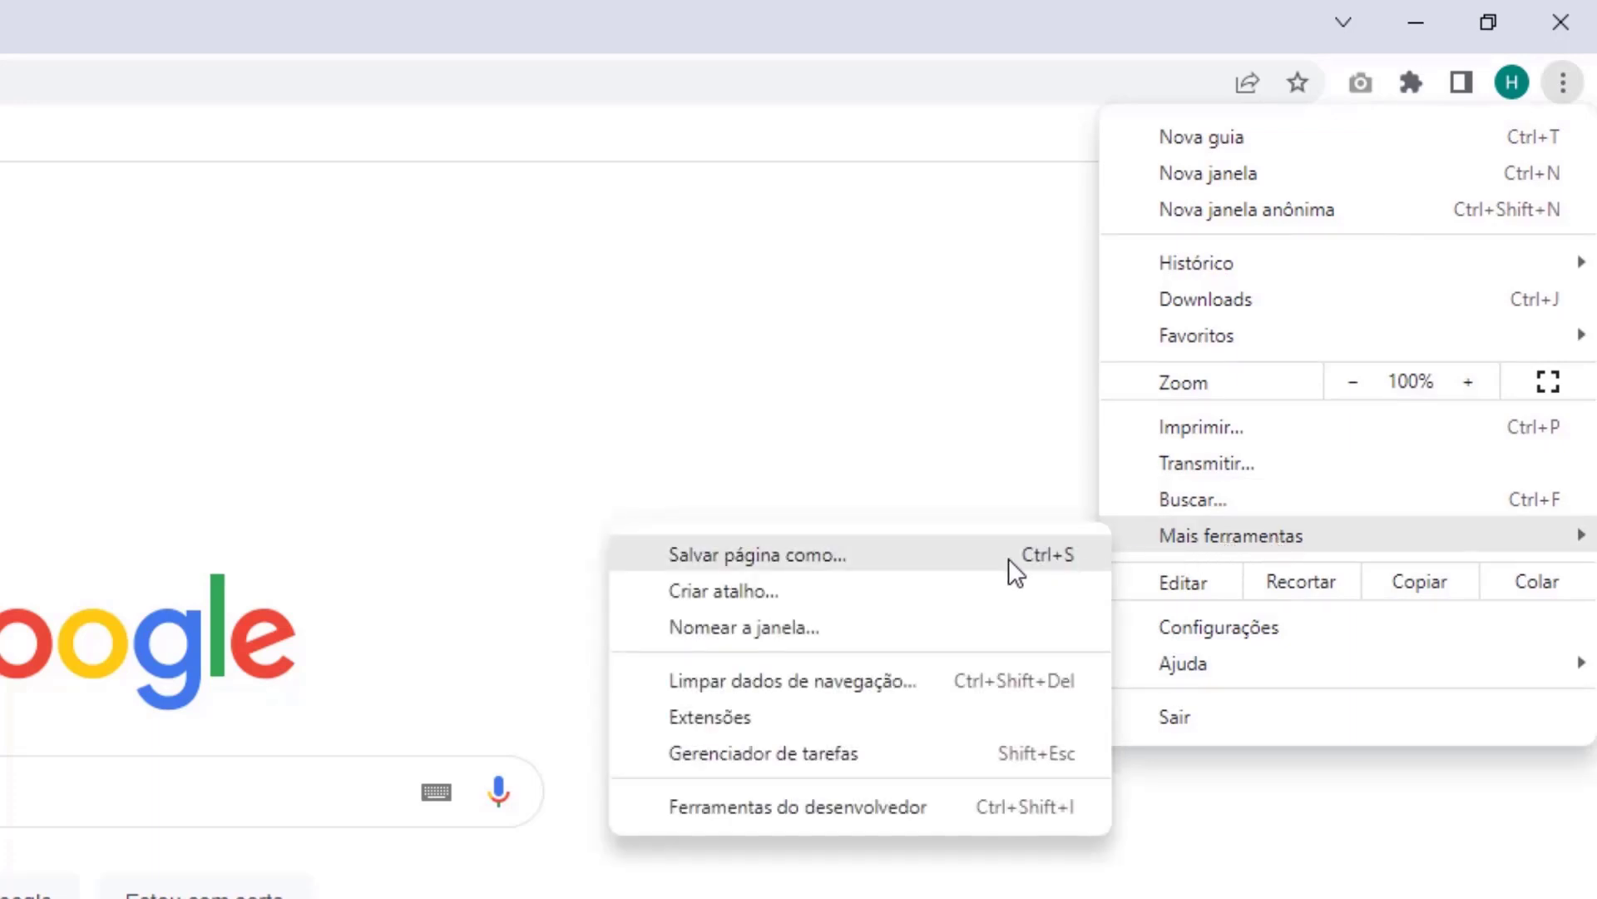
{"action": "left_click", "coordinate": [777, 687]}
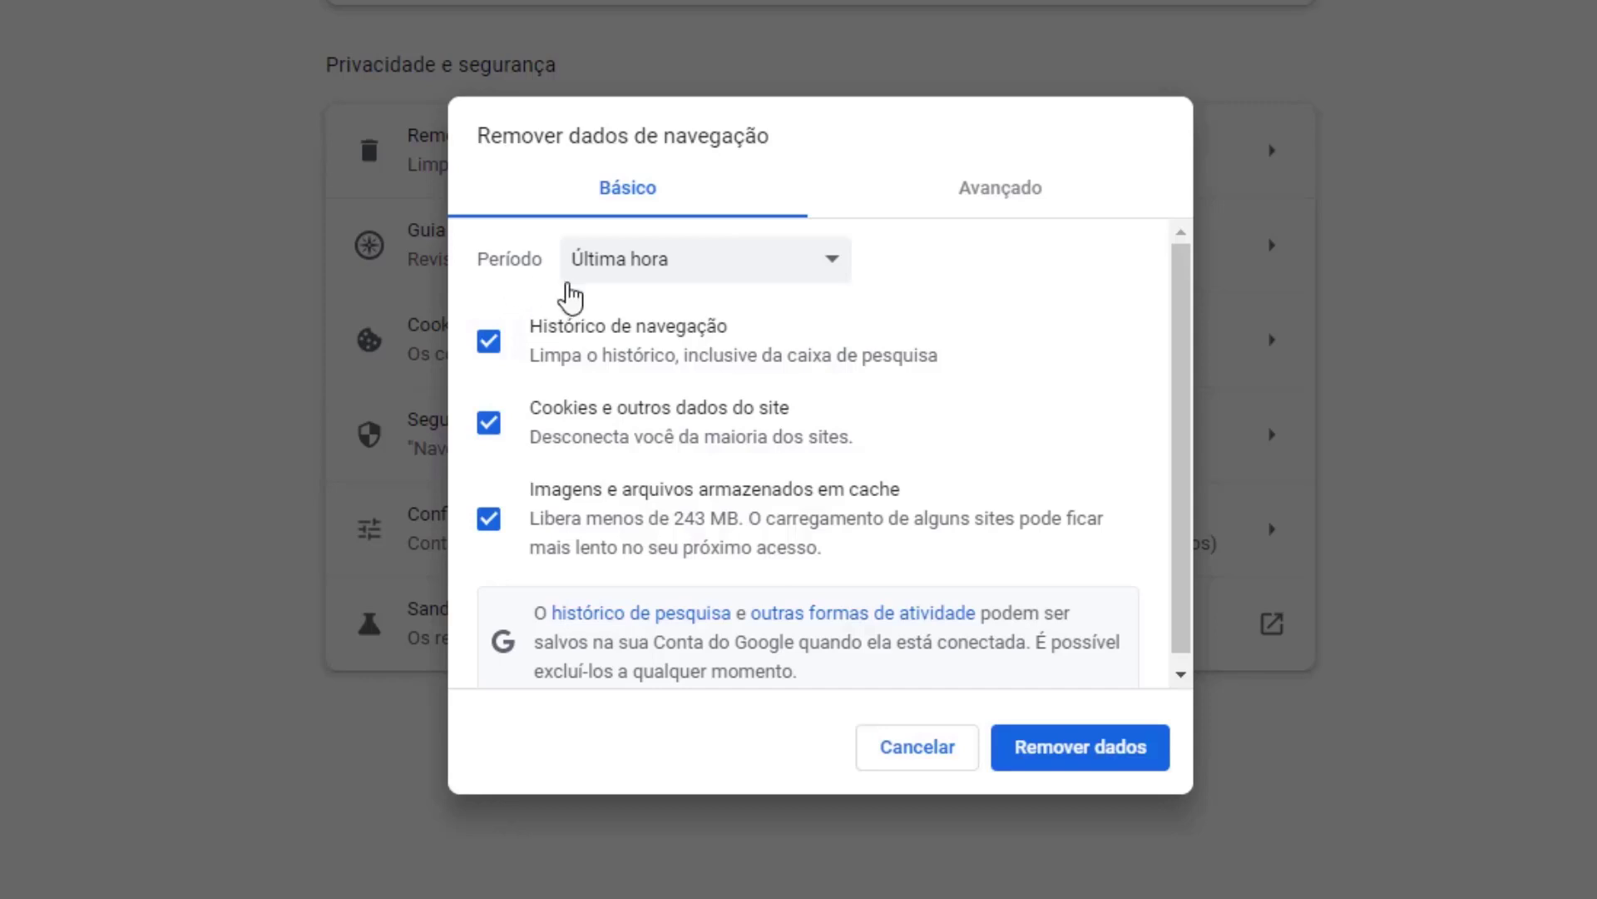
{"action": "left_click", "coordinate": [622, 277]}
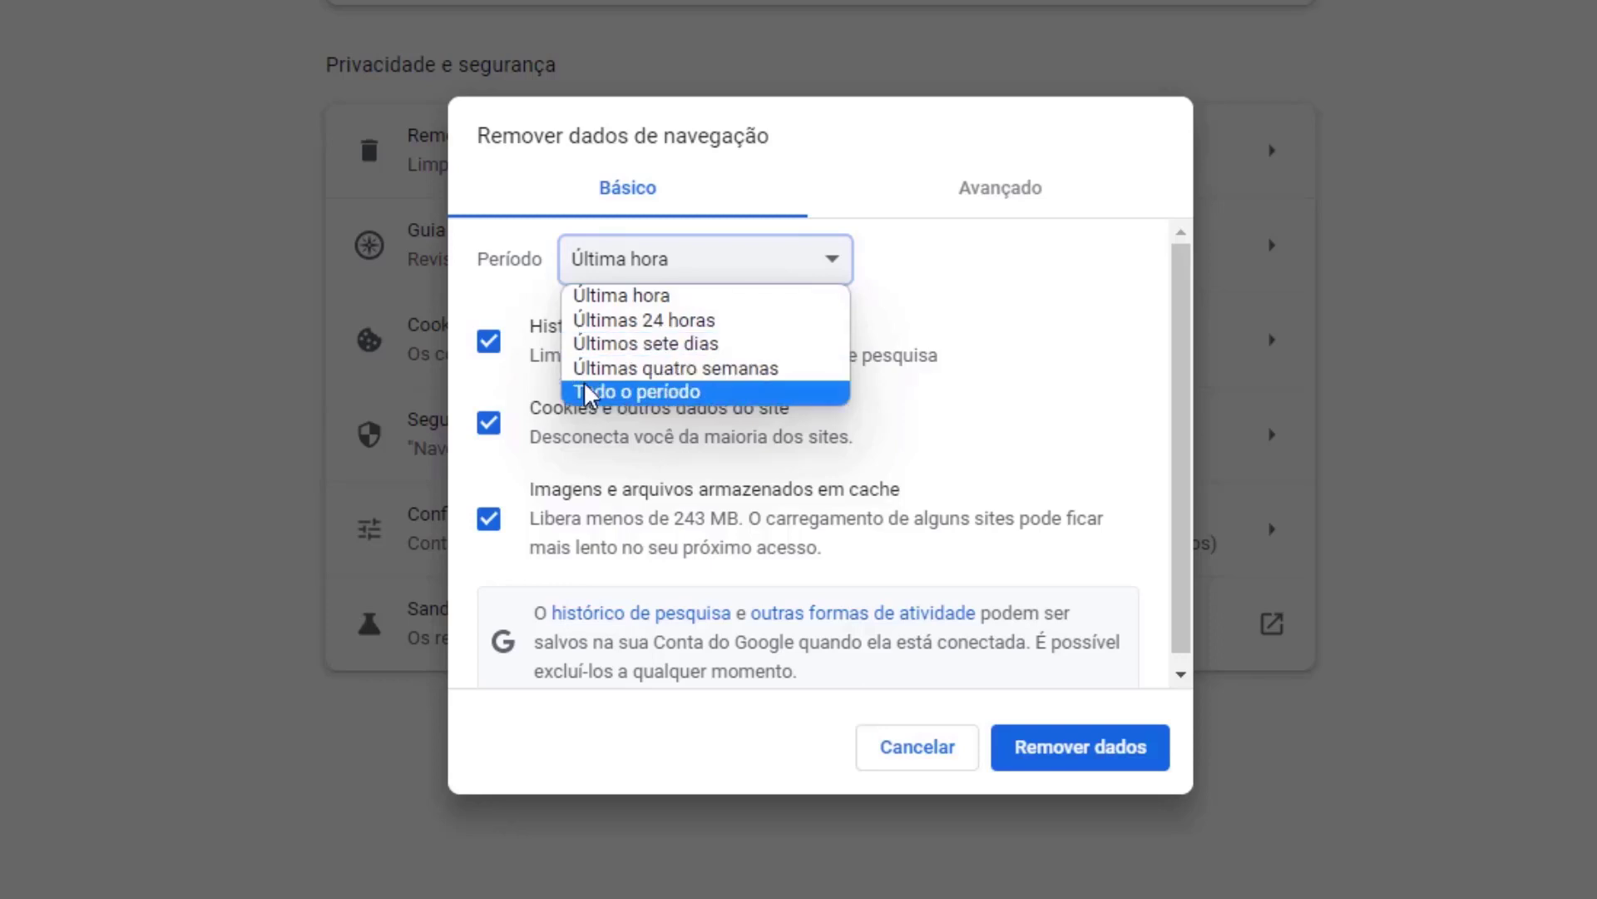
{"action": "left_click", "coordinate": [587, 302]}
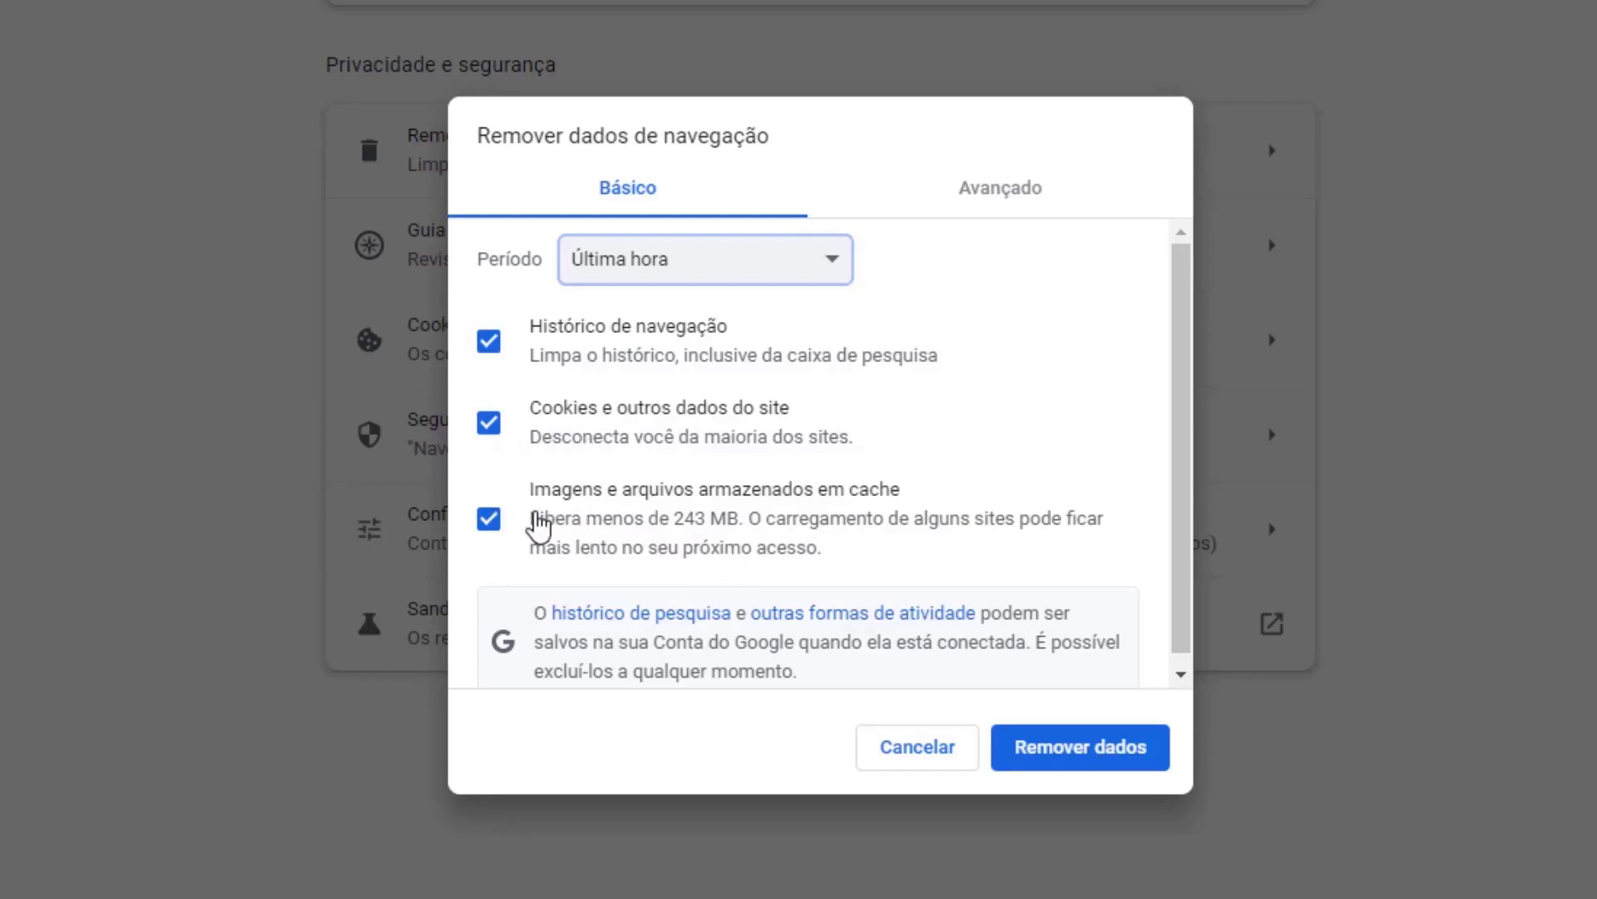
{"action": "left_click", "coordinate": [489, 345]}
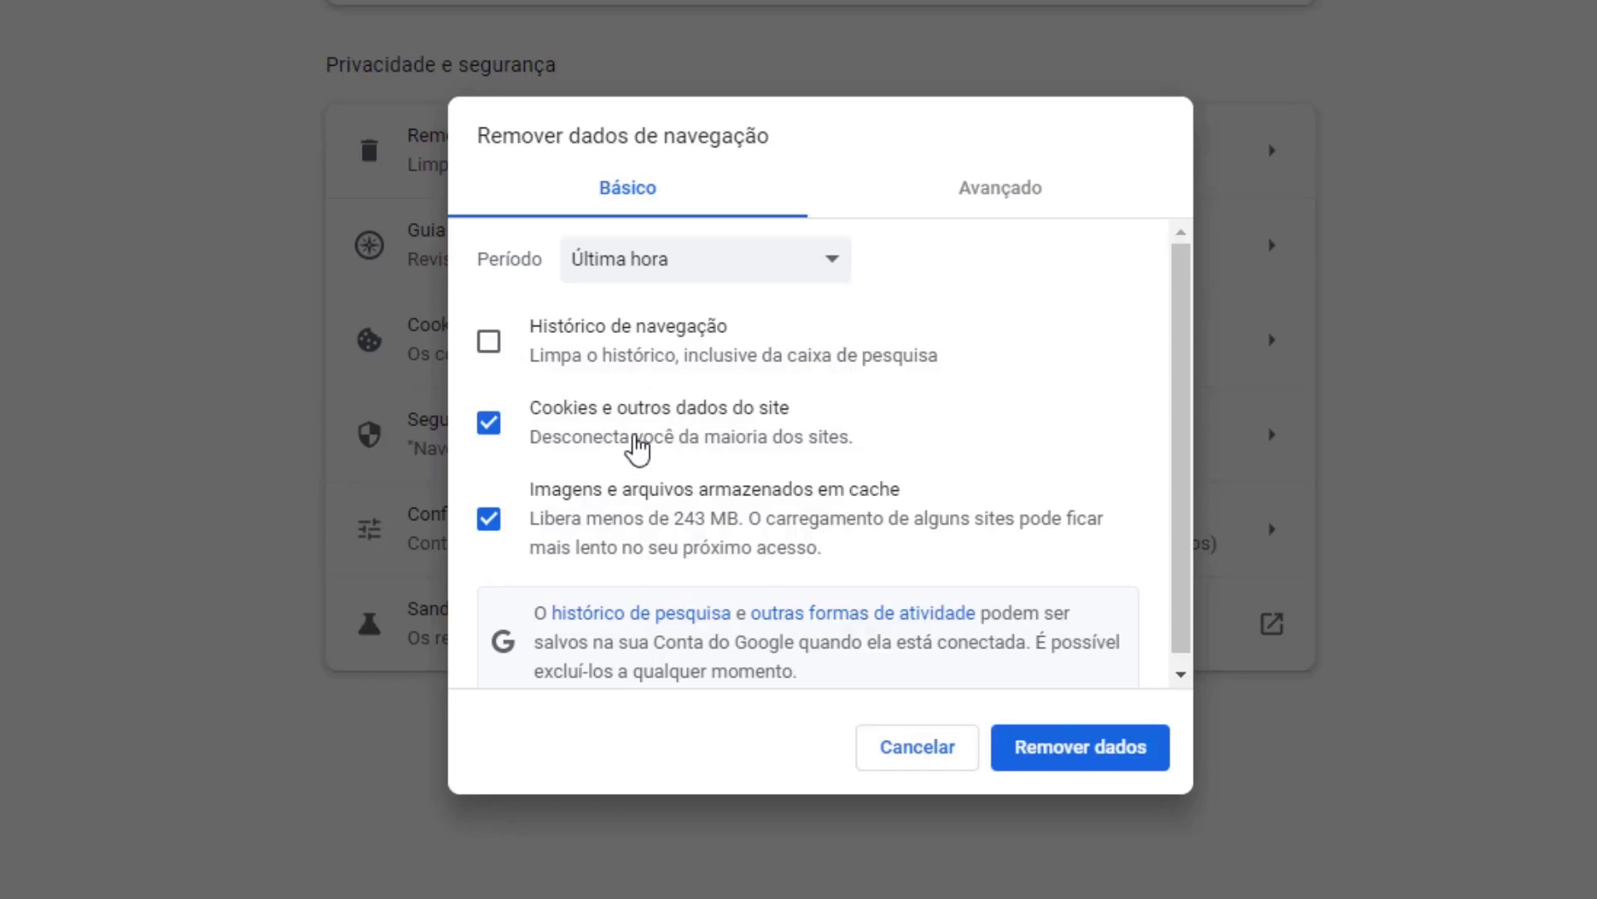
{"action": "left_click", "coordinate": [1075, 764]}
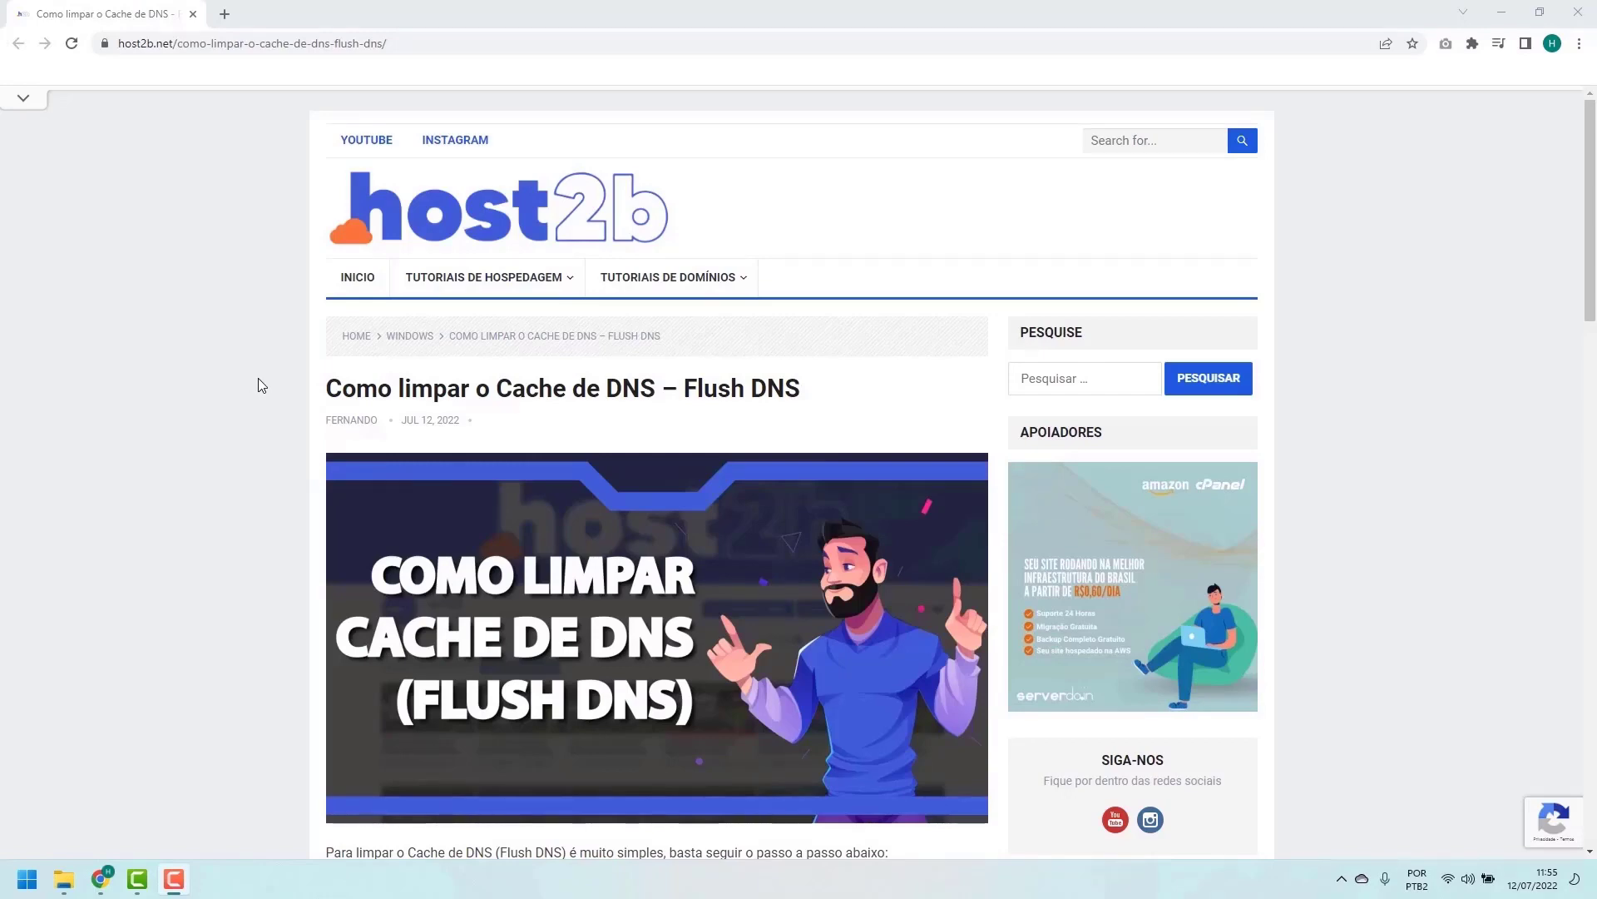
Read through the Flush DNS article's instructions and launch the Command Prompt (cmd) as administrator
{"action": "scroll", "coordinate": [267, 379], "scroll_direction": "down", "scroll_amount": 3}
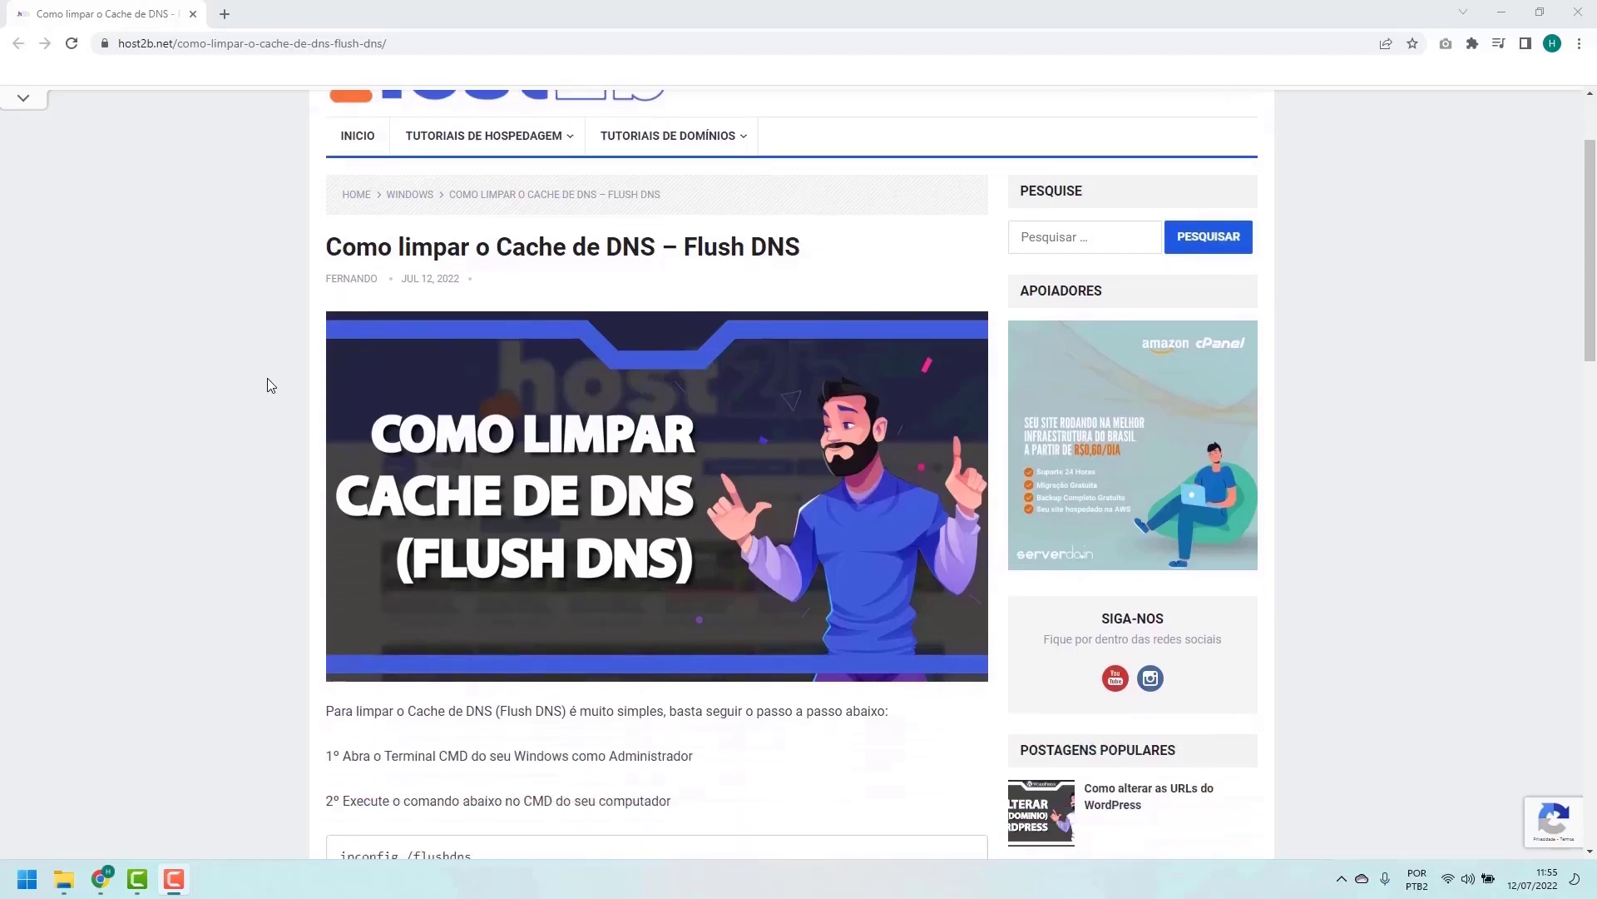
{"action": "scroll", "coordinate": [267, 379], "scroll_direction": "down", "scroll_amount": 3}
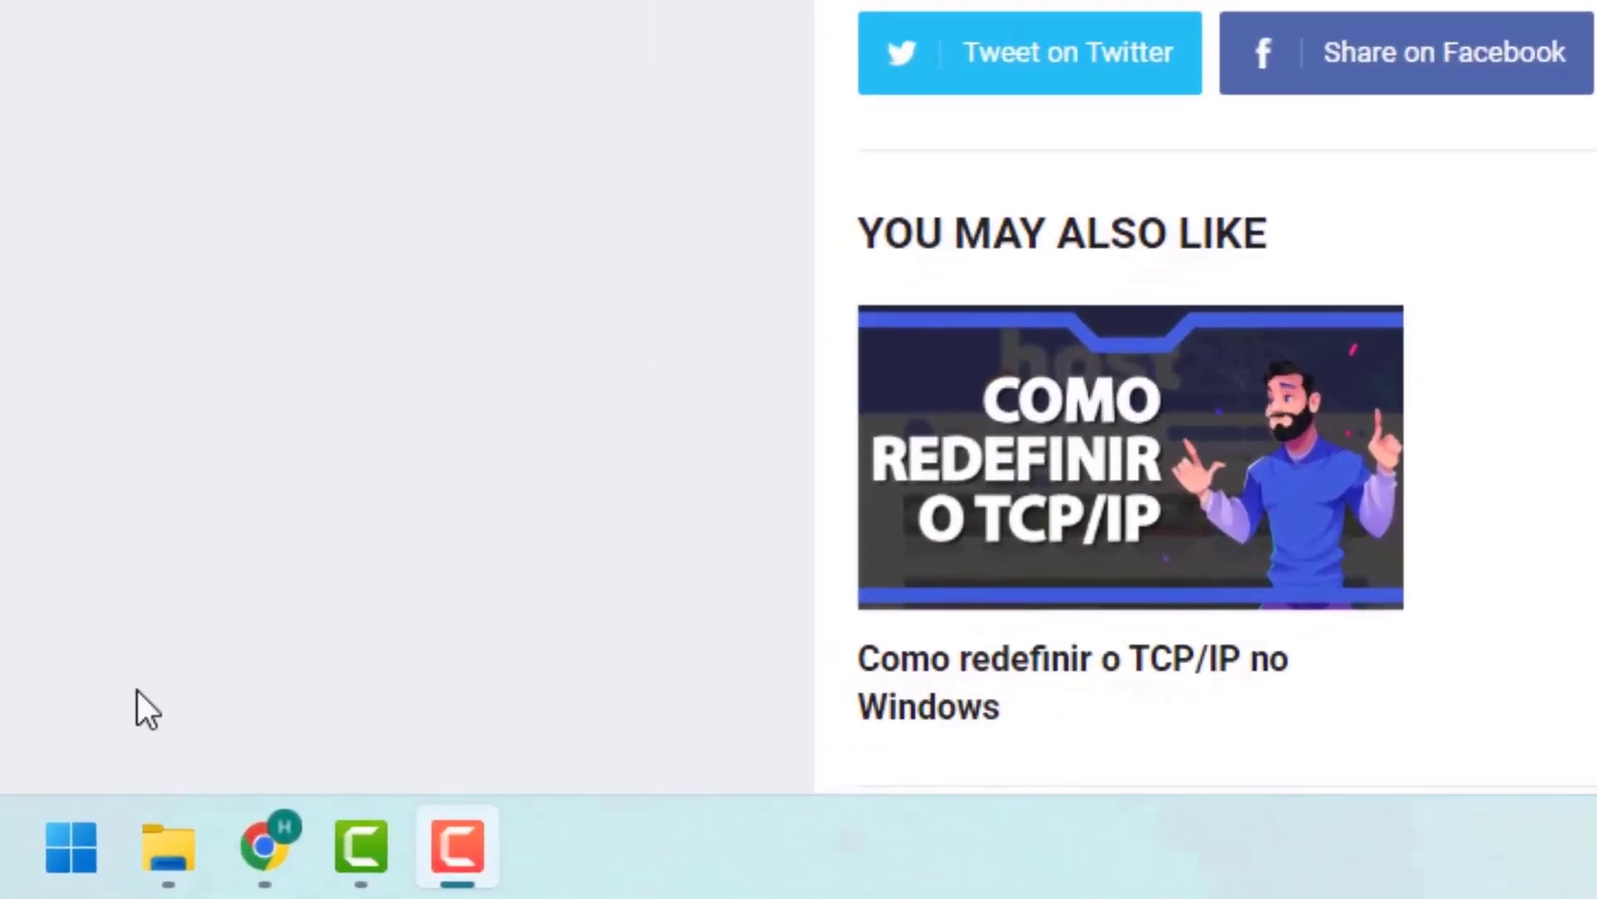
{"action": "left_click", "coordinate": [62, 847]}
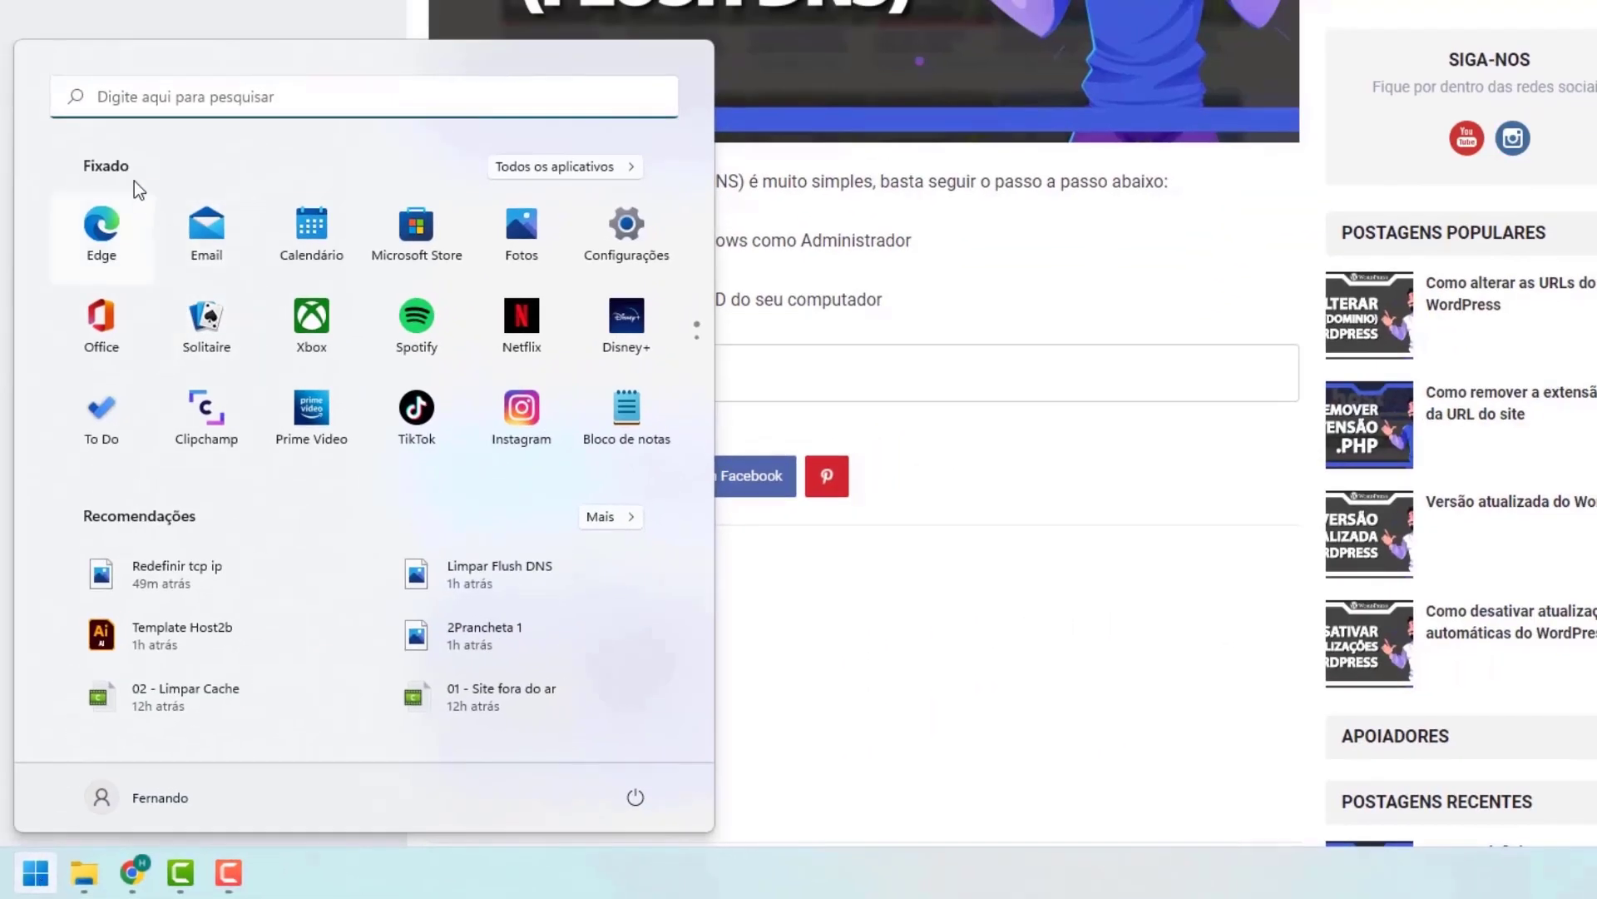
{"action": "left_click", "coordinate": [121, 104]}
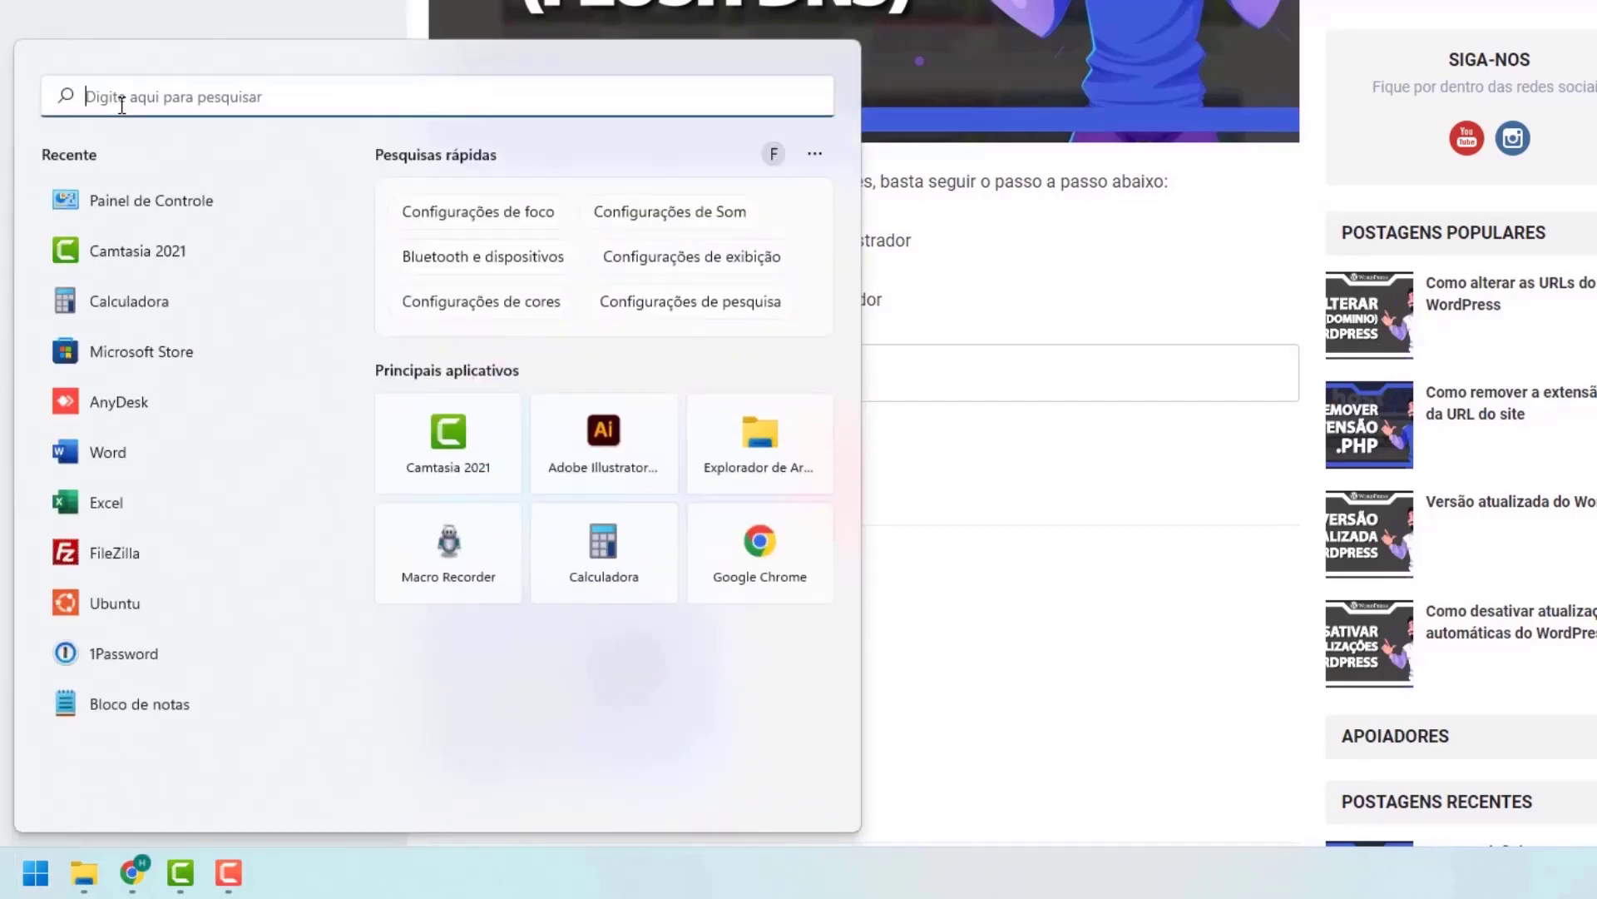
{"action": "type", "text": "cmd"}
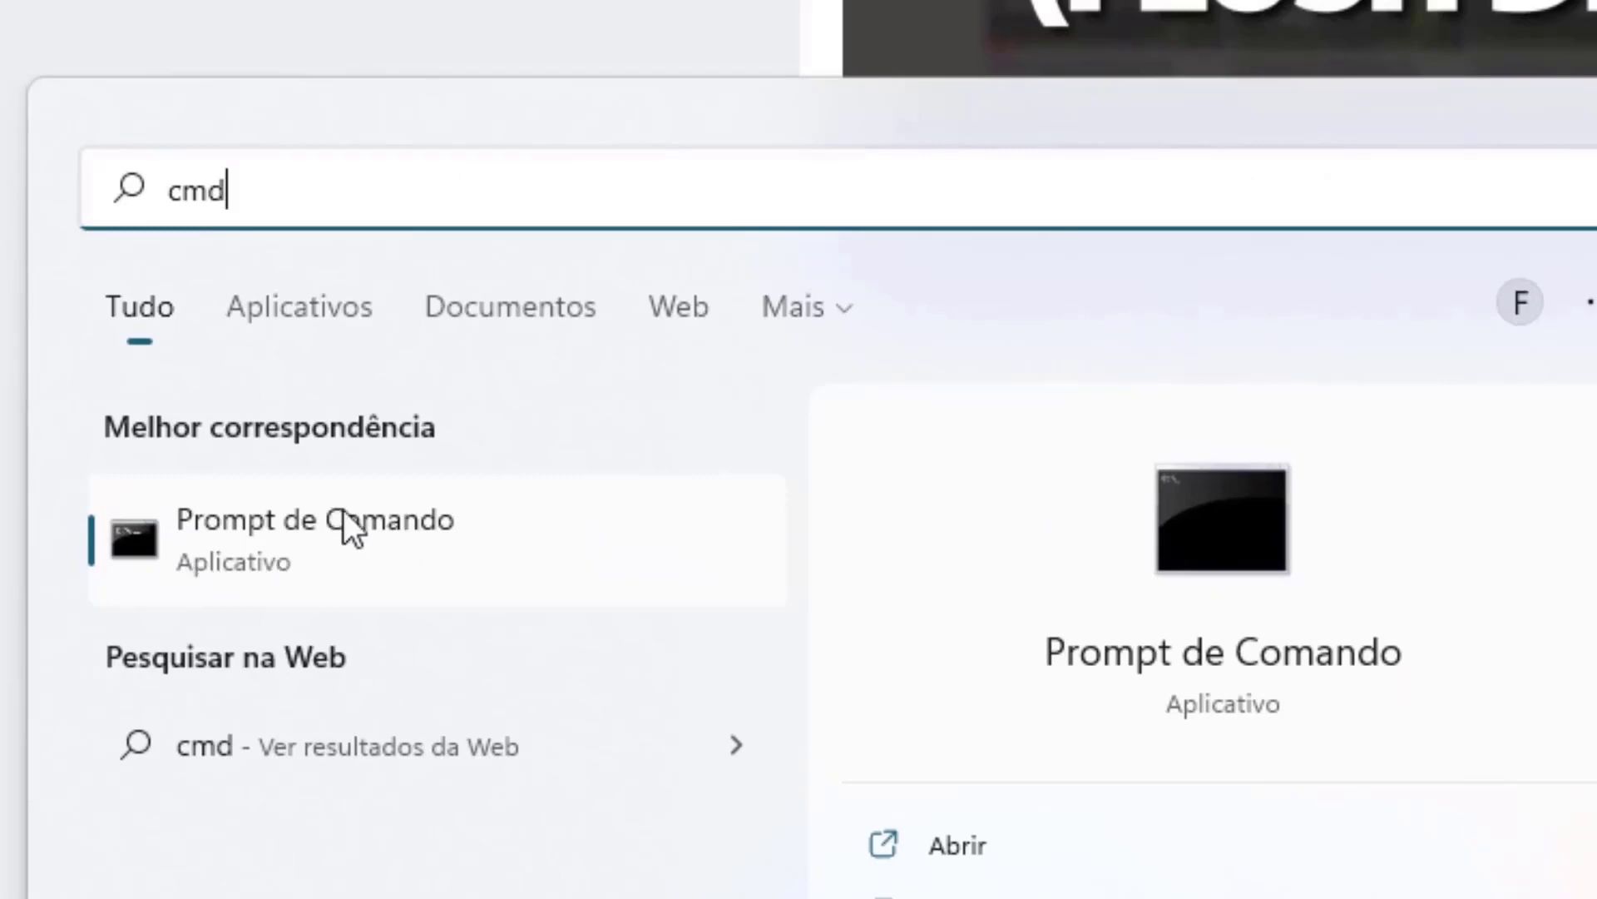
{"action": "right_click", "coordinate": [253, 540]}
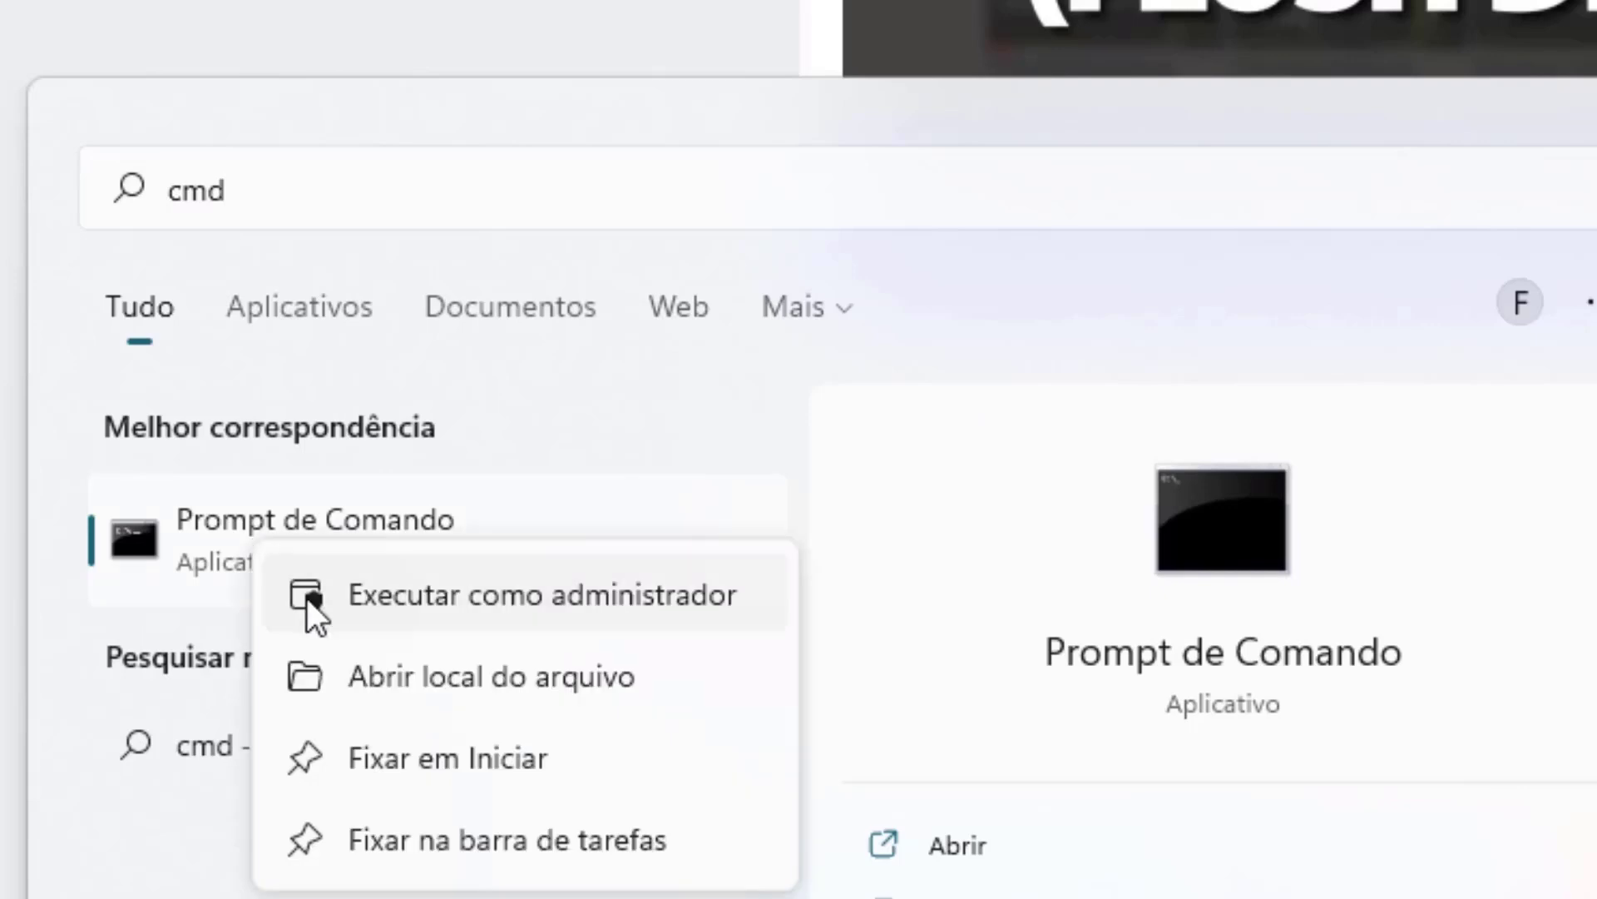
{"action": "left_click", "coordinate": [426, 596]}
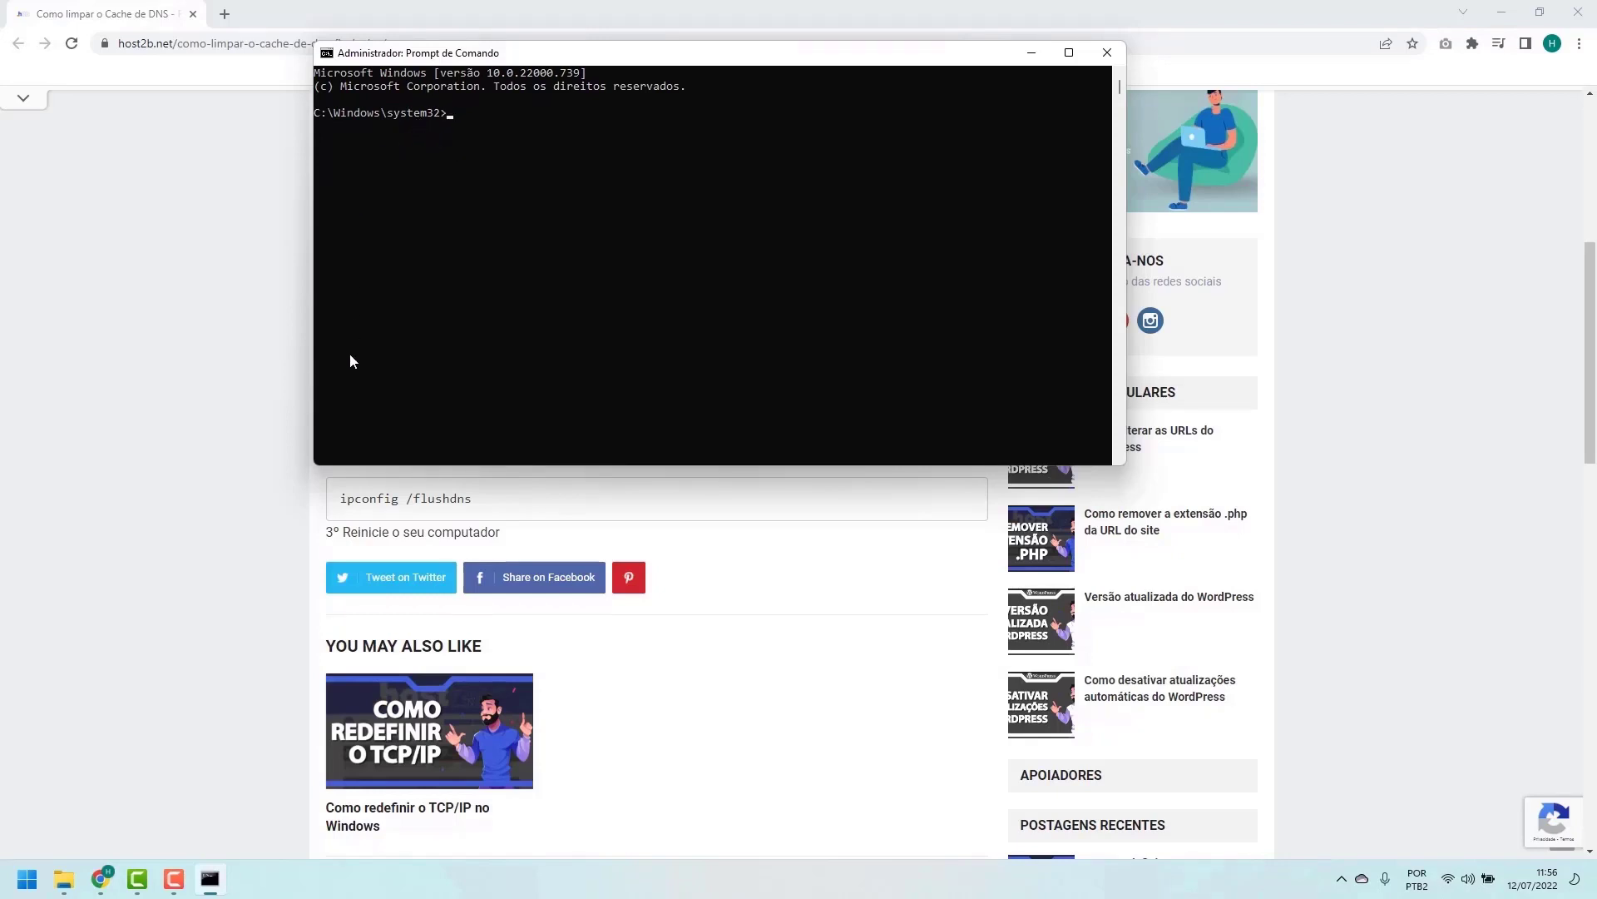
Flush the DNS cache by running ipconfig /flushdns in the administrator Command Prompt
{"action": "left_click", "coordinate": [337, 518]}
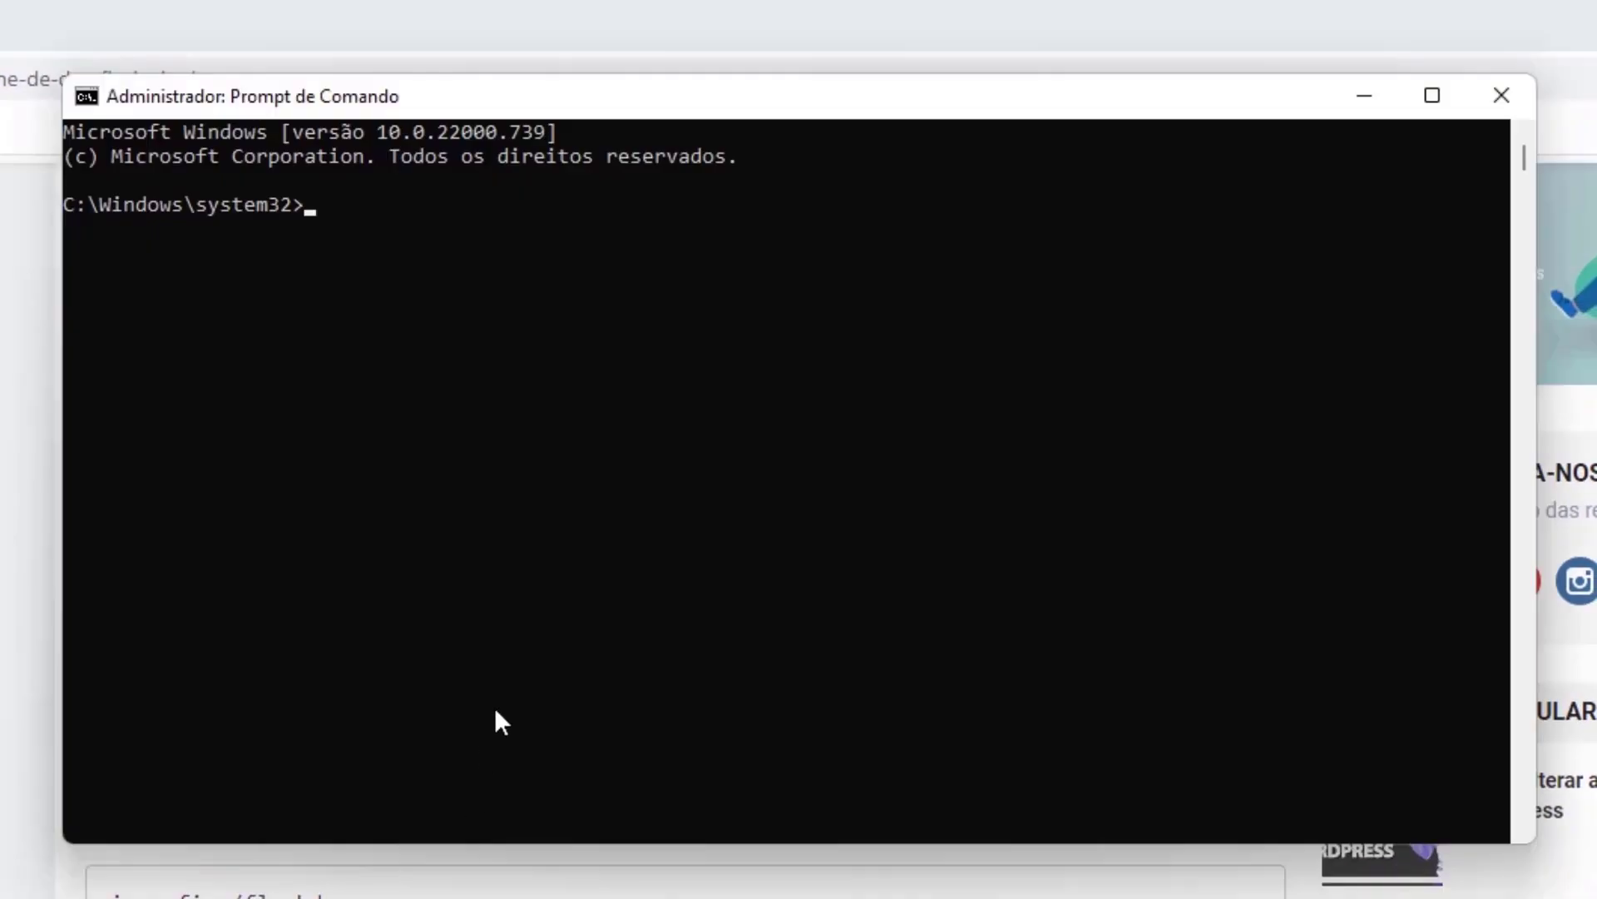
{"action": "left_click", "coordinate": [538, 620]}
{"action": "type", "text": "ipconfig /flushdns"}
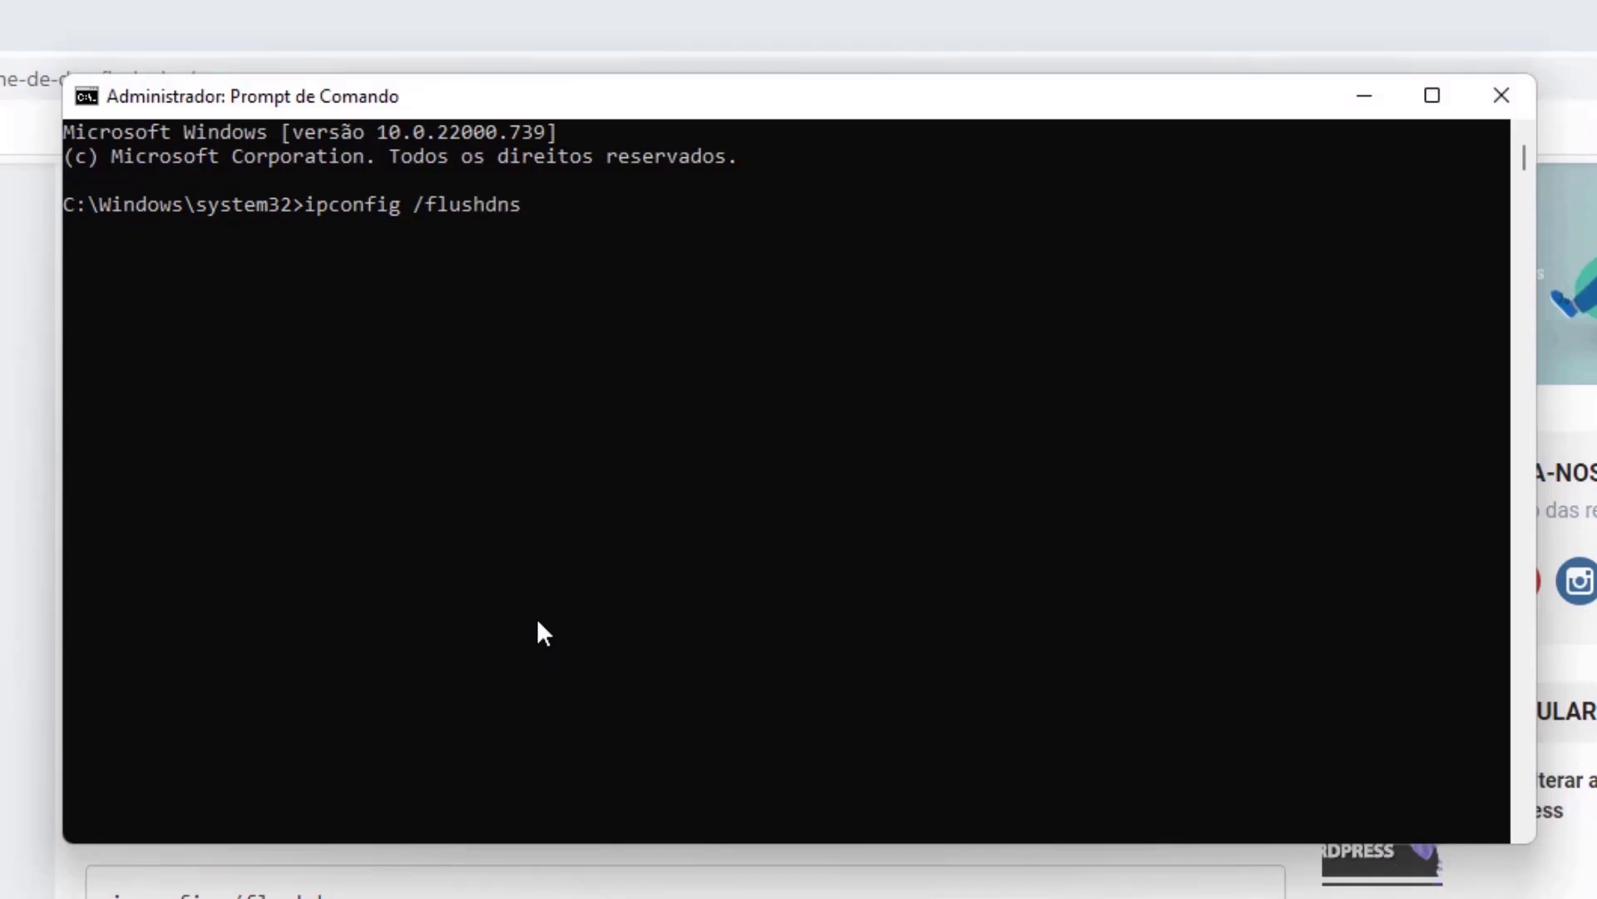
{"action": "key", "text": "Return"}
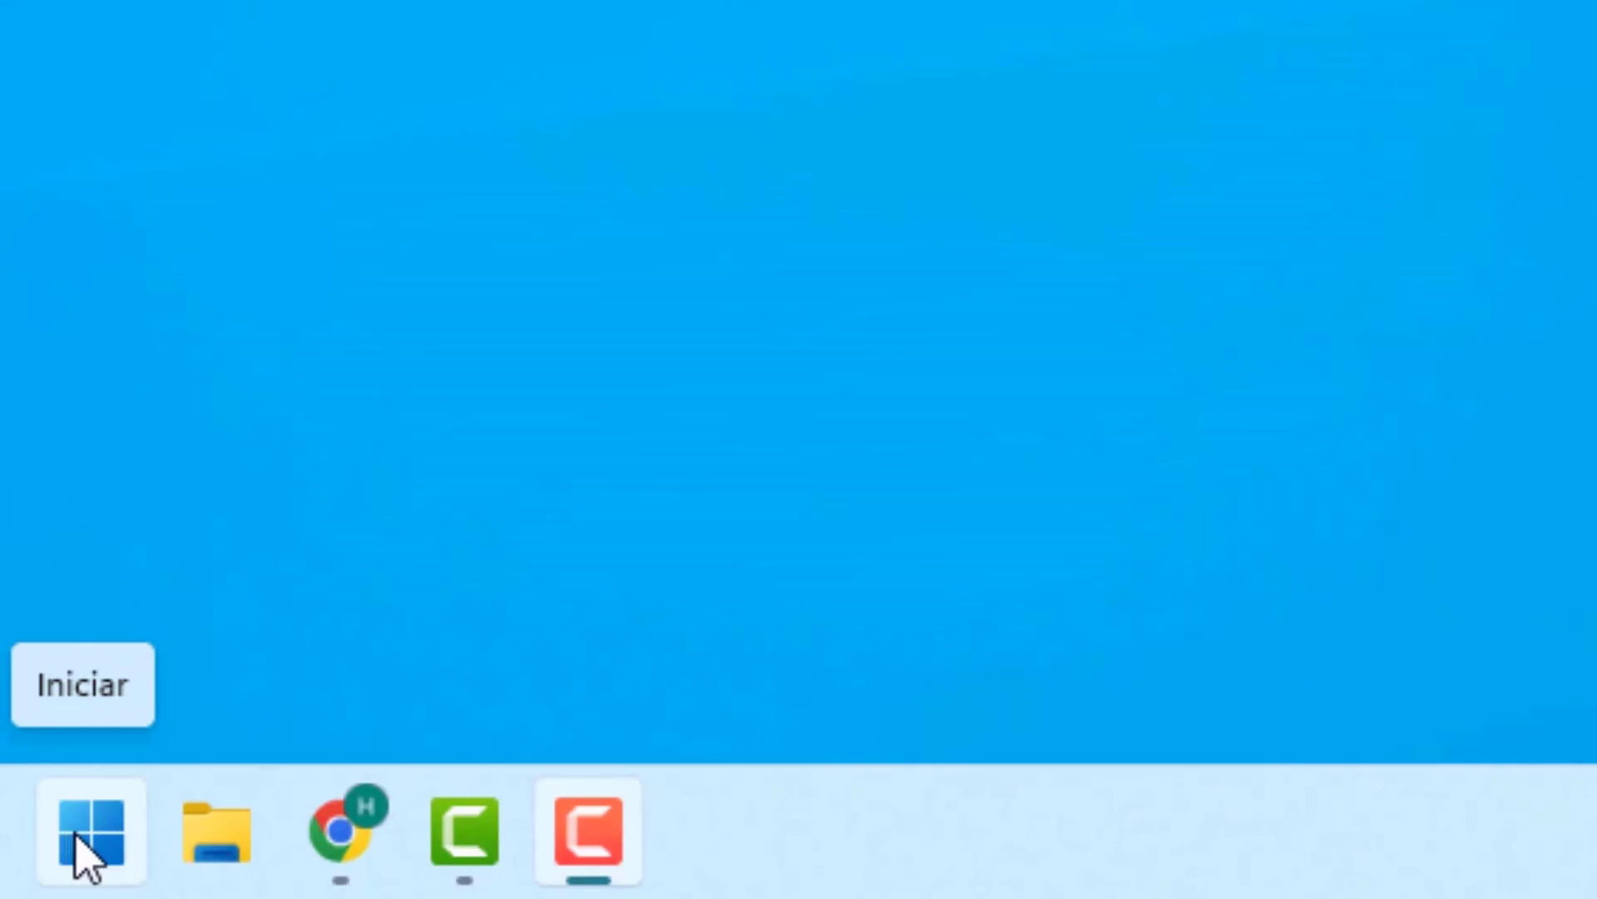
Open the Network and Sharing Center (Central de Rede e Compartilhamento) in the Windows Control Panel (Painel de Controle)
{"action": "left_click", "coordinate": [88, 853]}
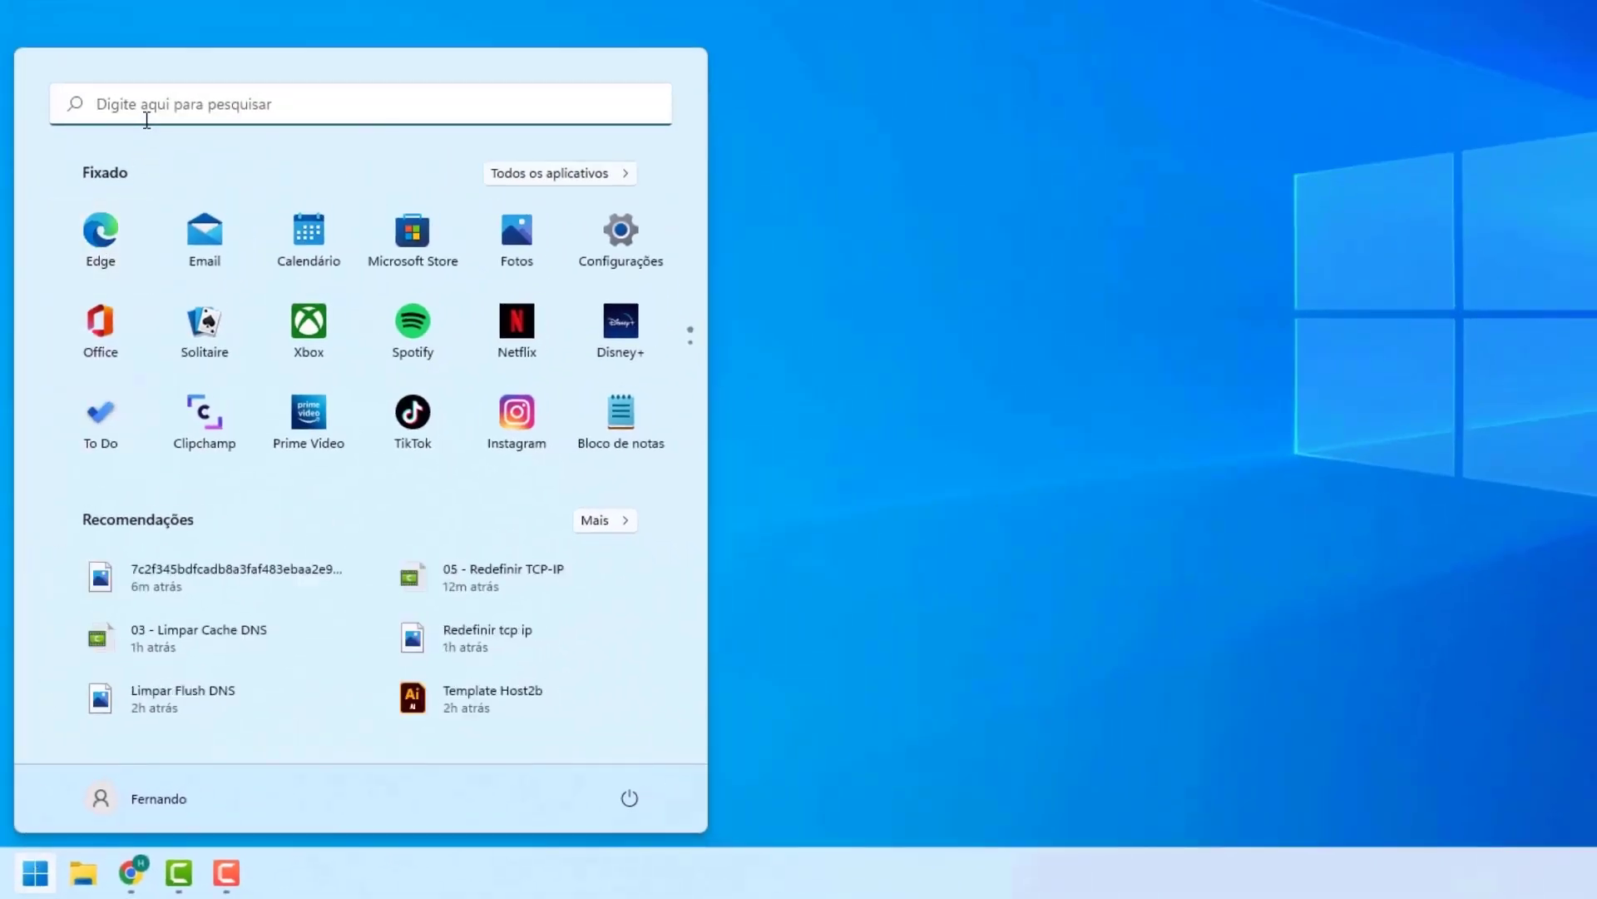
{"action": "left_click", "coordinate": [107, 118]}
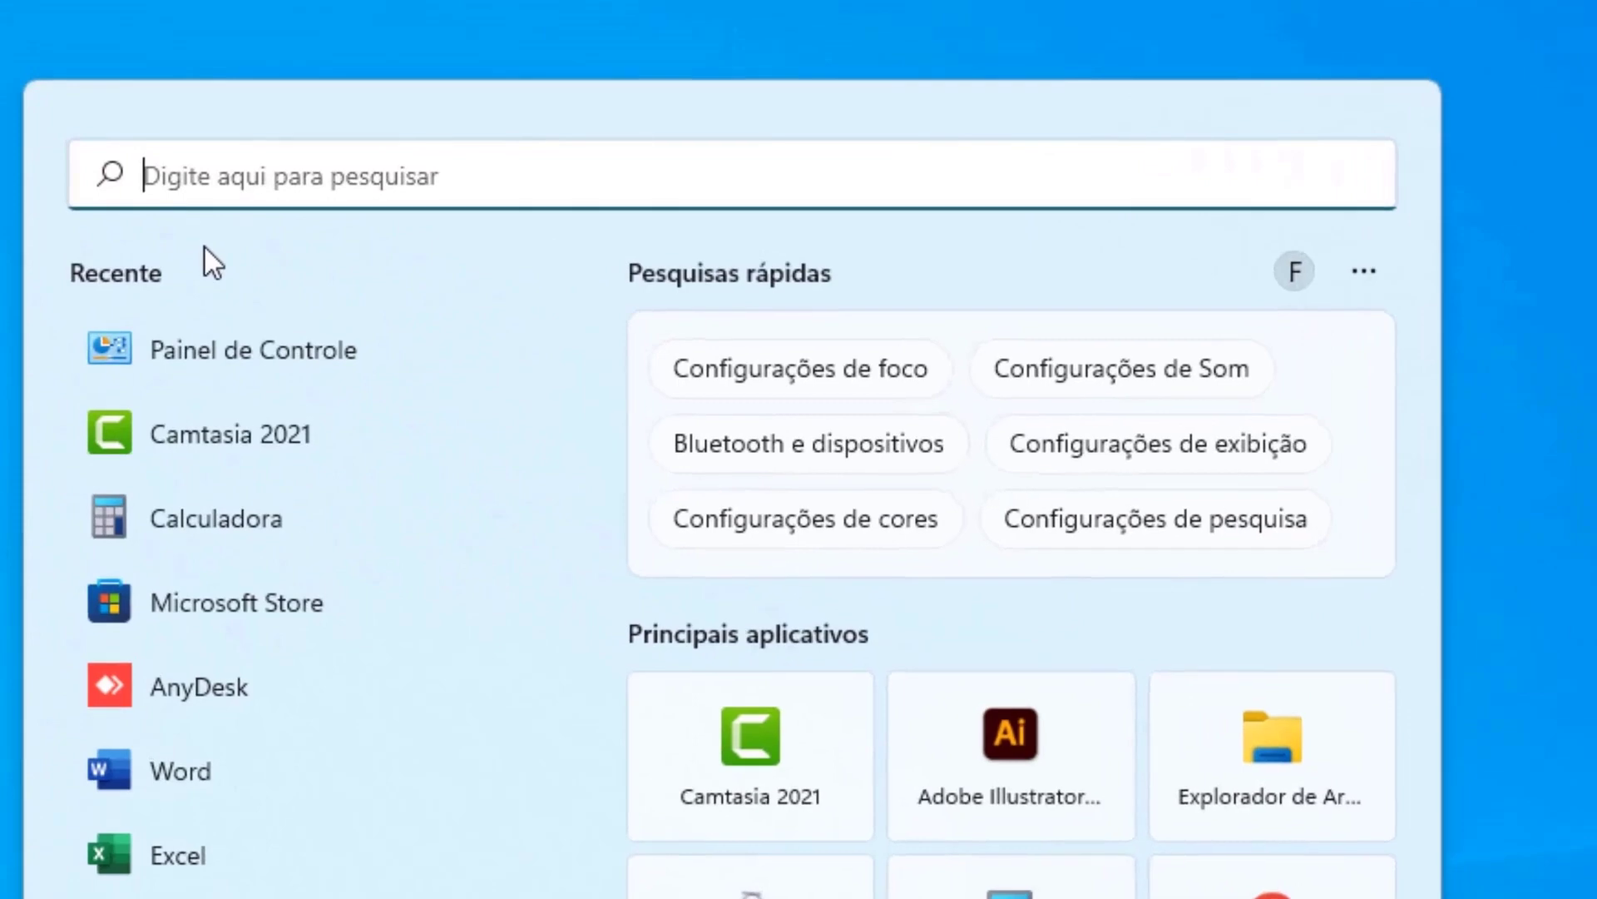
{"action": "type", "text": "painel de controle"}
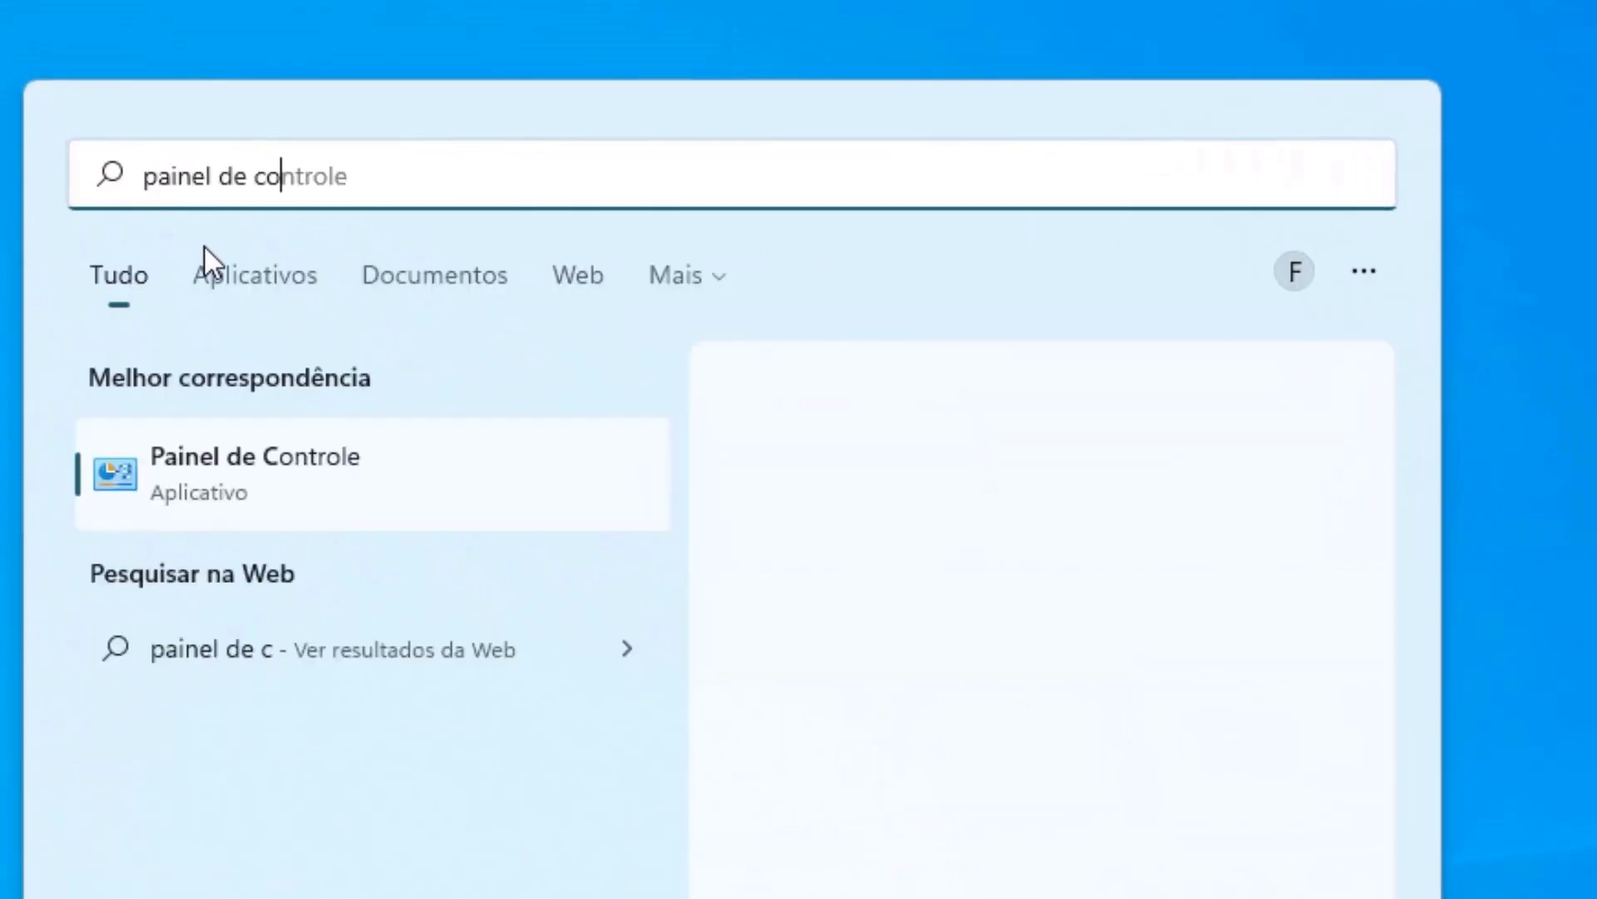
{"action": "left_click", "coordinate": [186, 482]}
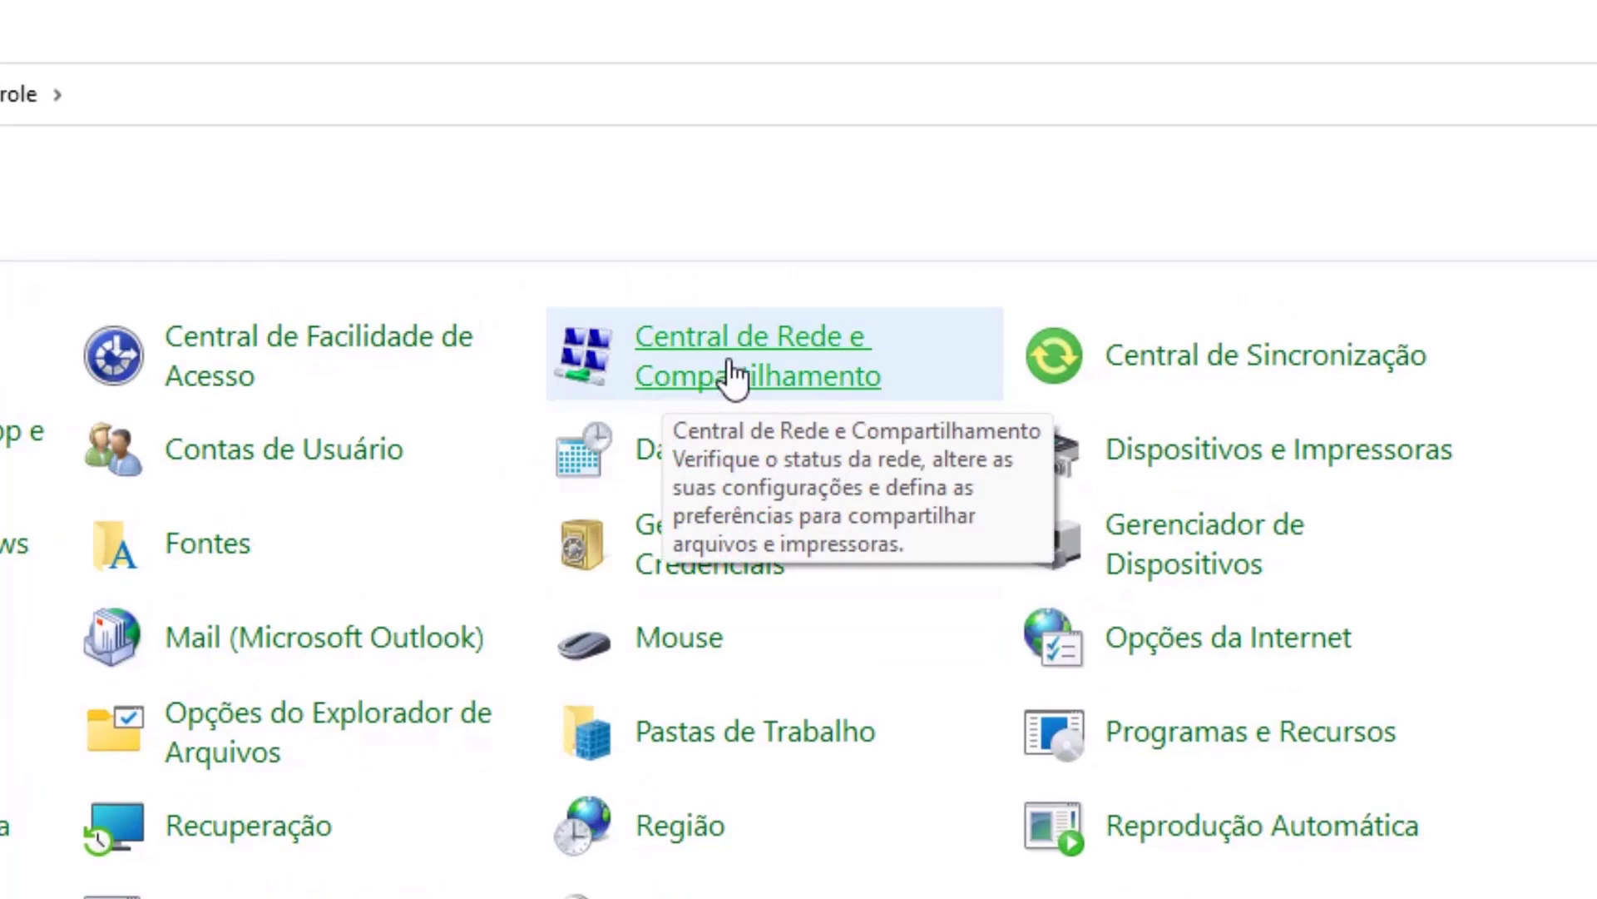
{"action": "left_click", "coordinate": [731, 366]}
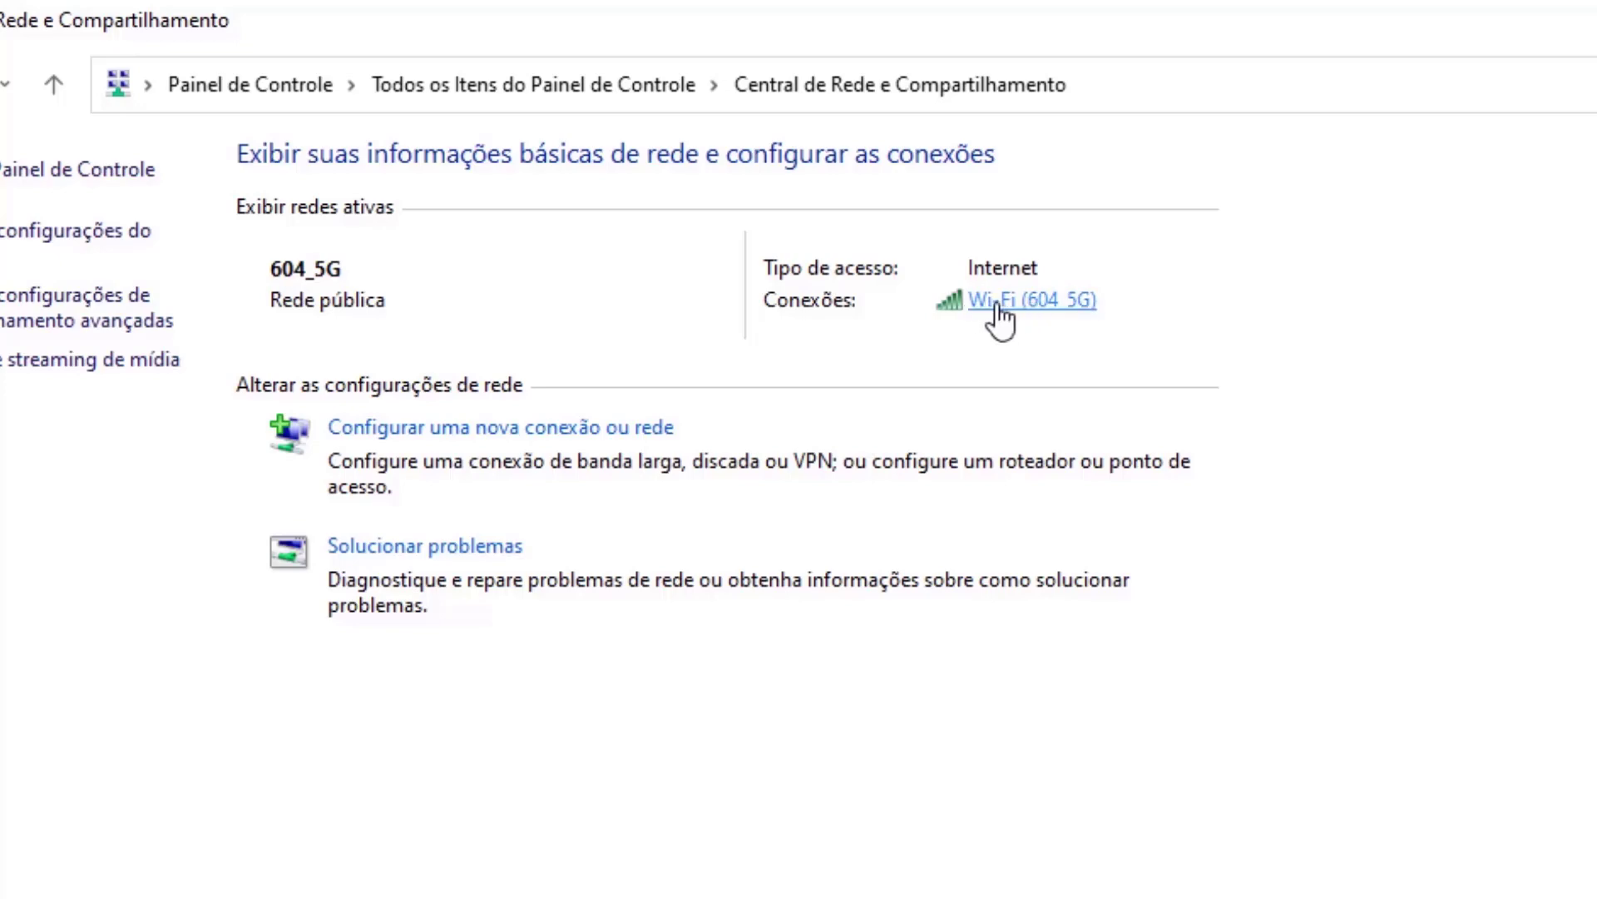
Open the Protocolo IP Versão 4 (TCP/IPv4) properties of the active Wi-Fi connection
{"action": "left_click", "coordinate": [997, 305]}
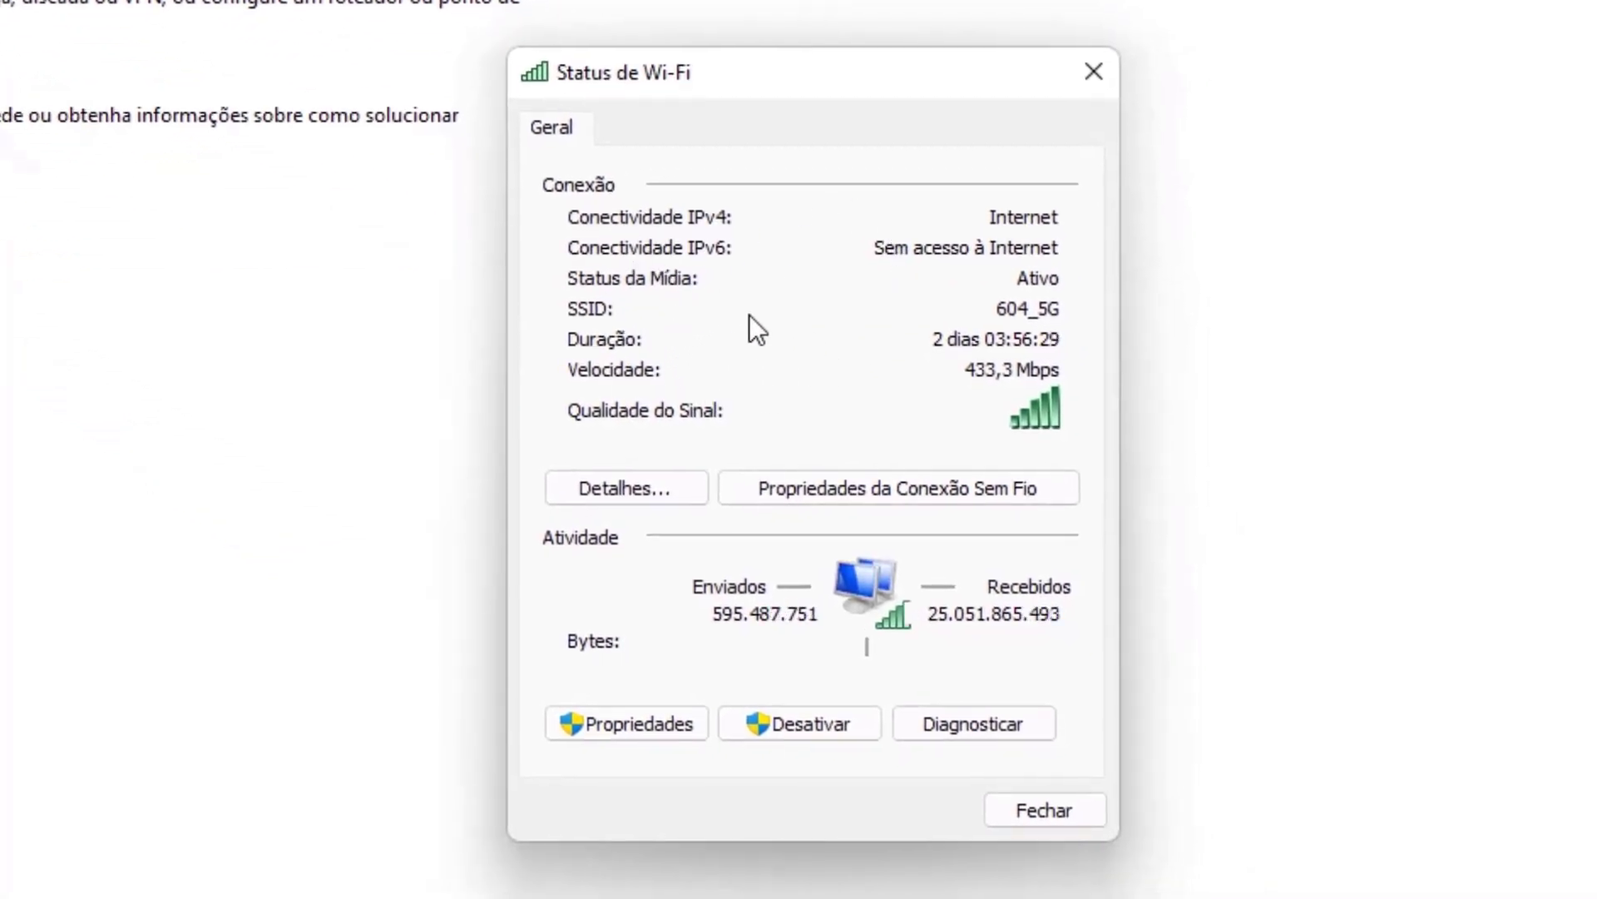
{"action": "left_click", "coordinate": [623, 731]}
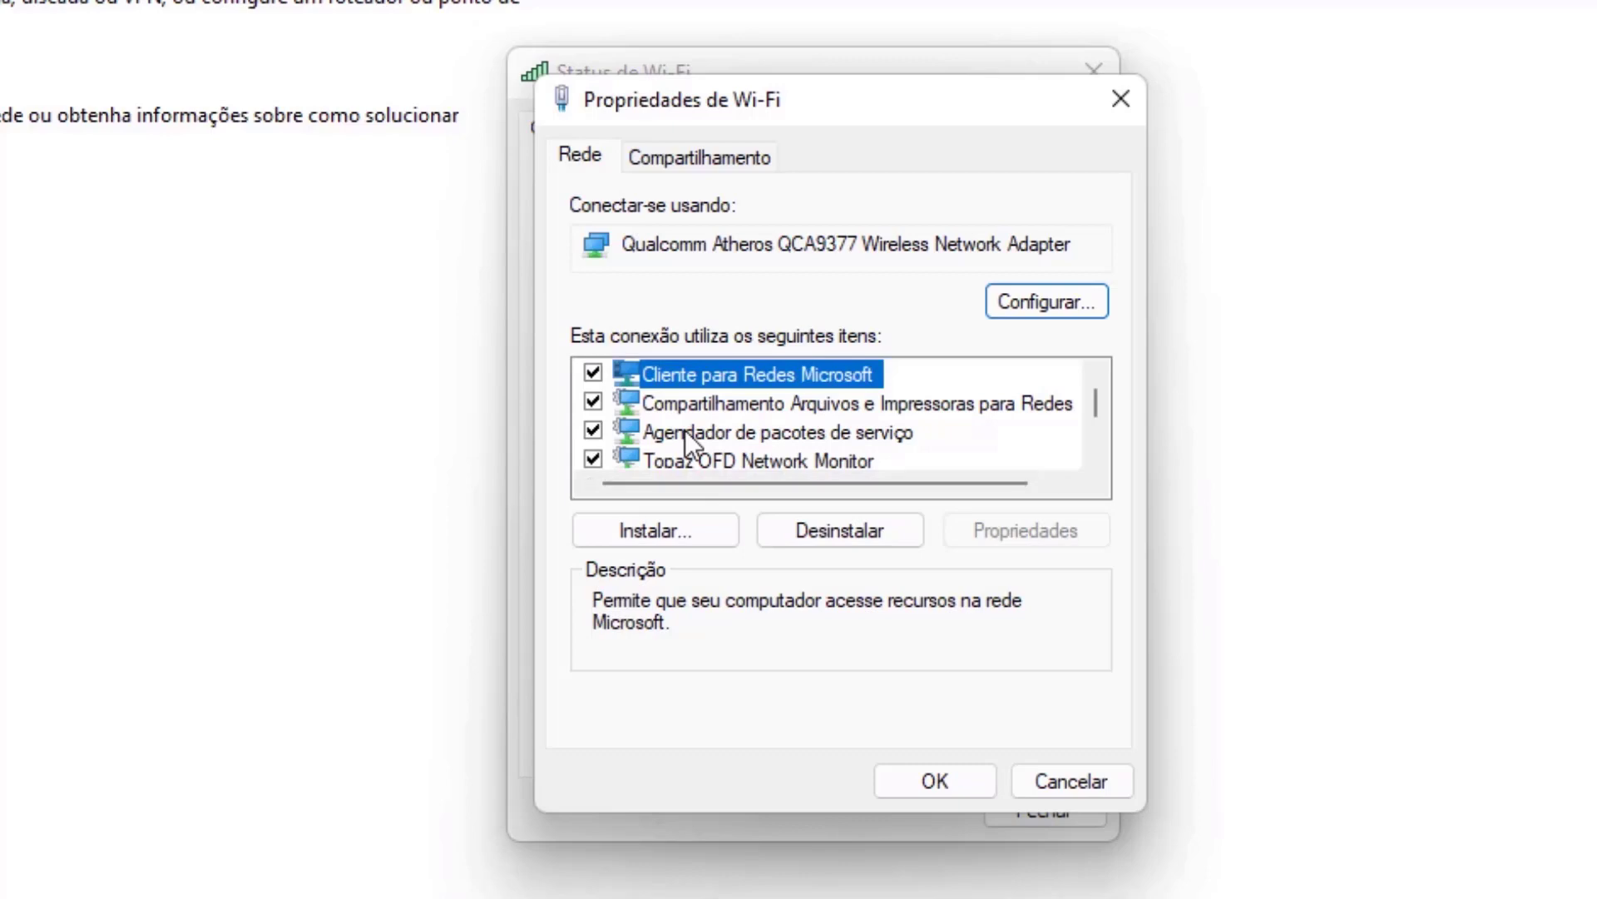
{"action": "scroll", "coordinate": [744, 381], "scroll_direction": "down", "scroll_amount": 1}
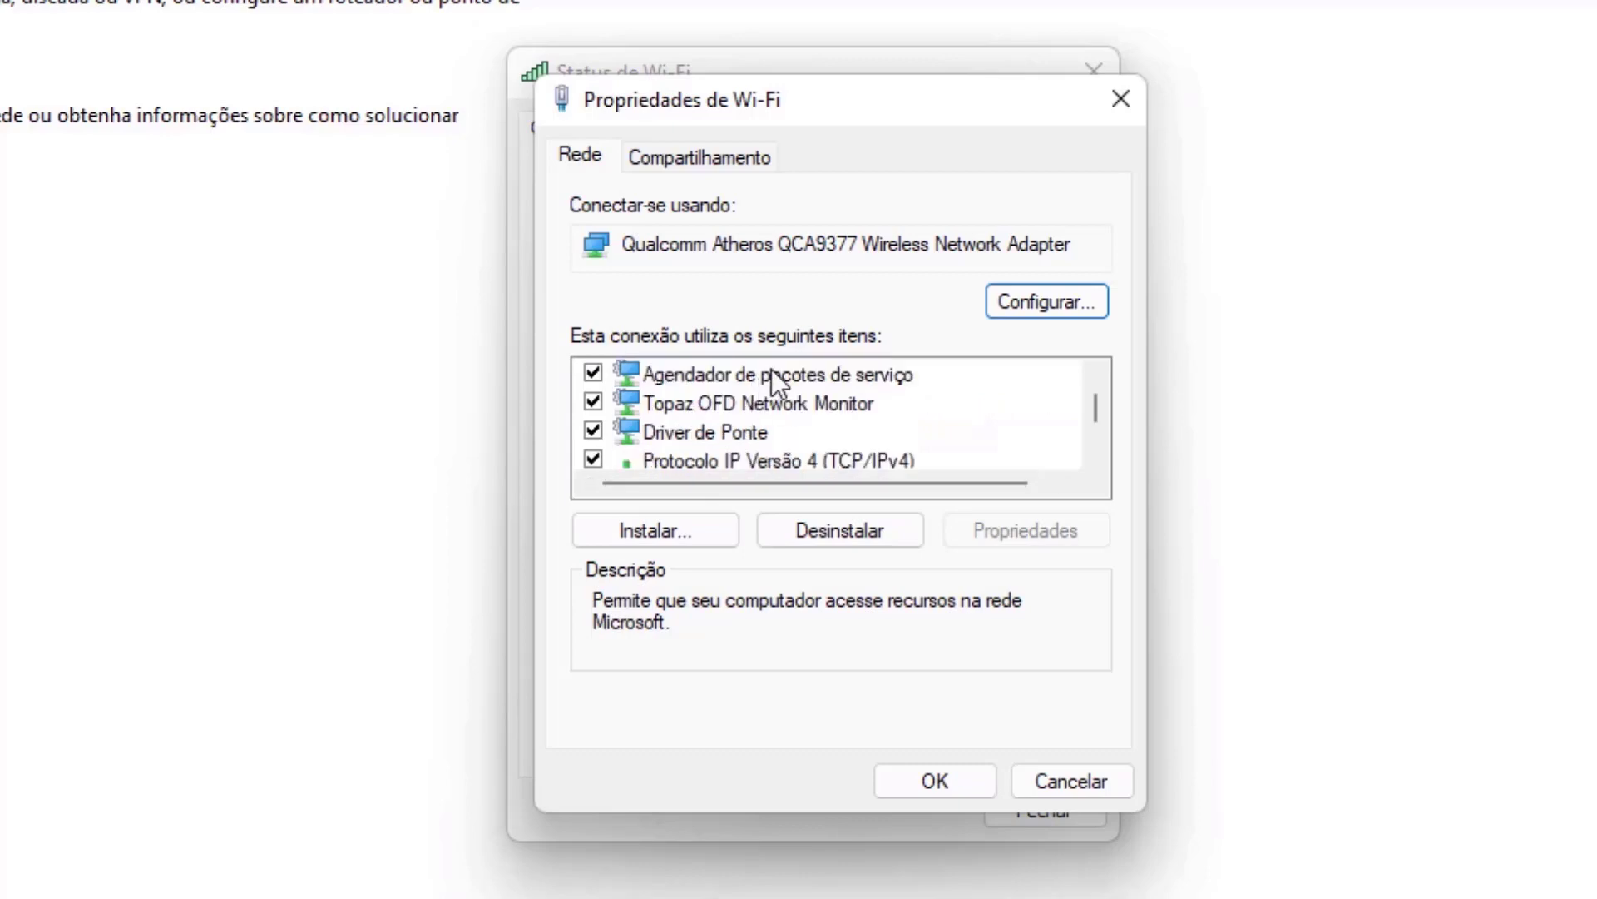
{"action": "scroll", "coordinate": [771, 367], "scroll_direction": "down", "scroll_amount": 1}
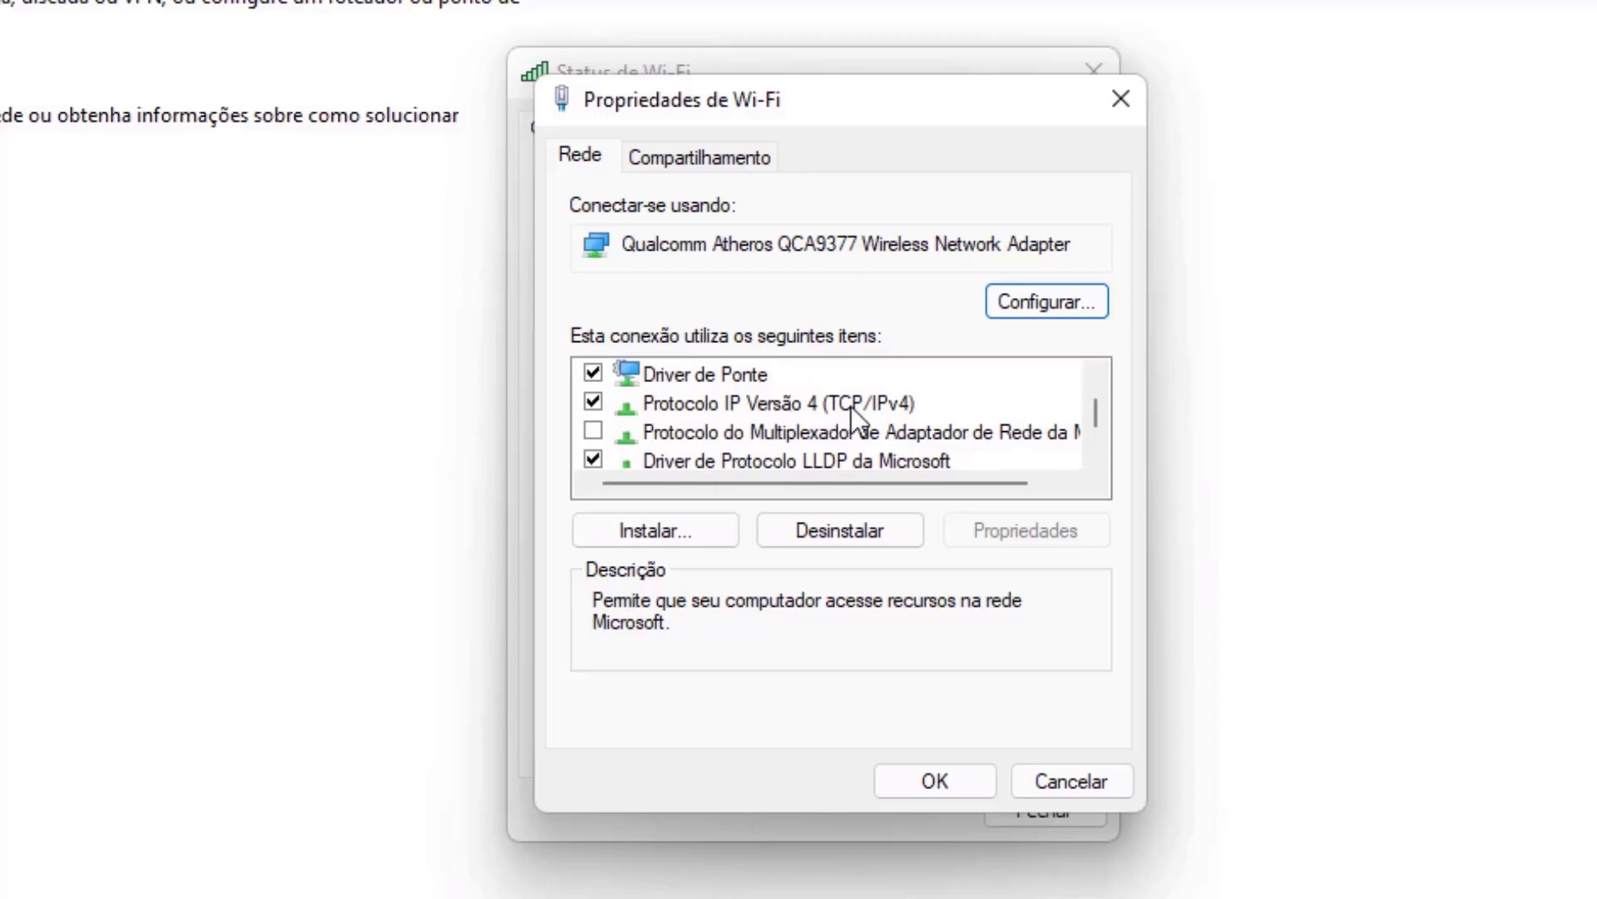
{"action": "left_click", "coordinate": [762, 404]}
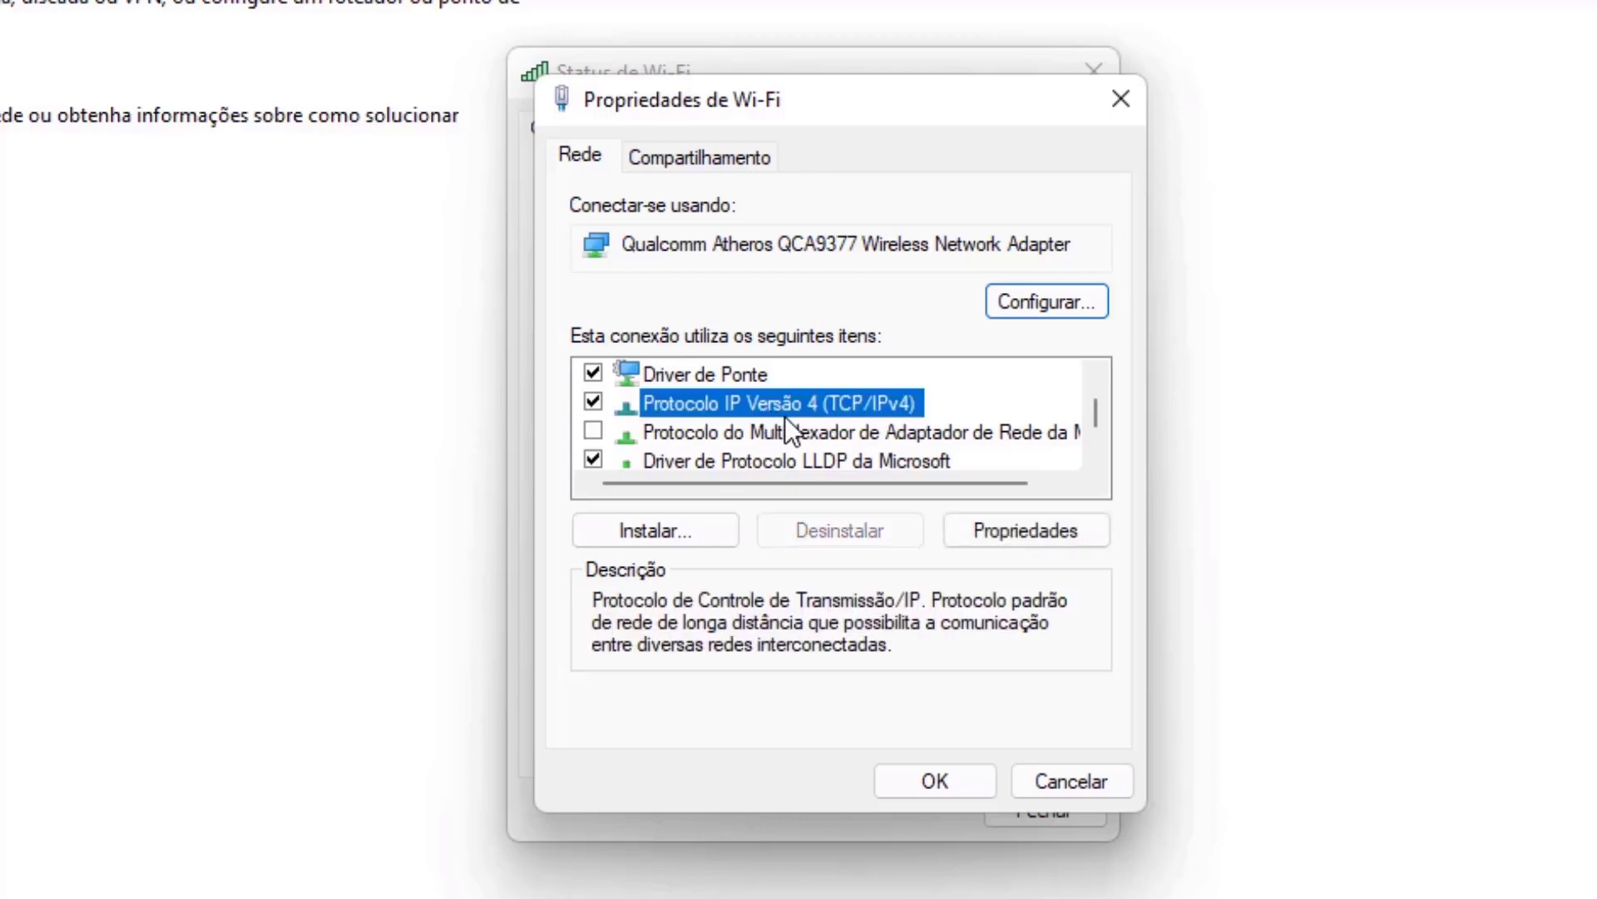
{"action": "left_click", "coordinate": [1009, 549]}
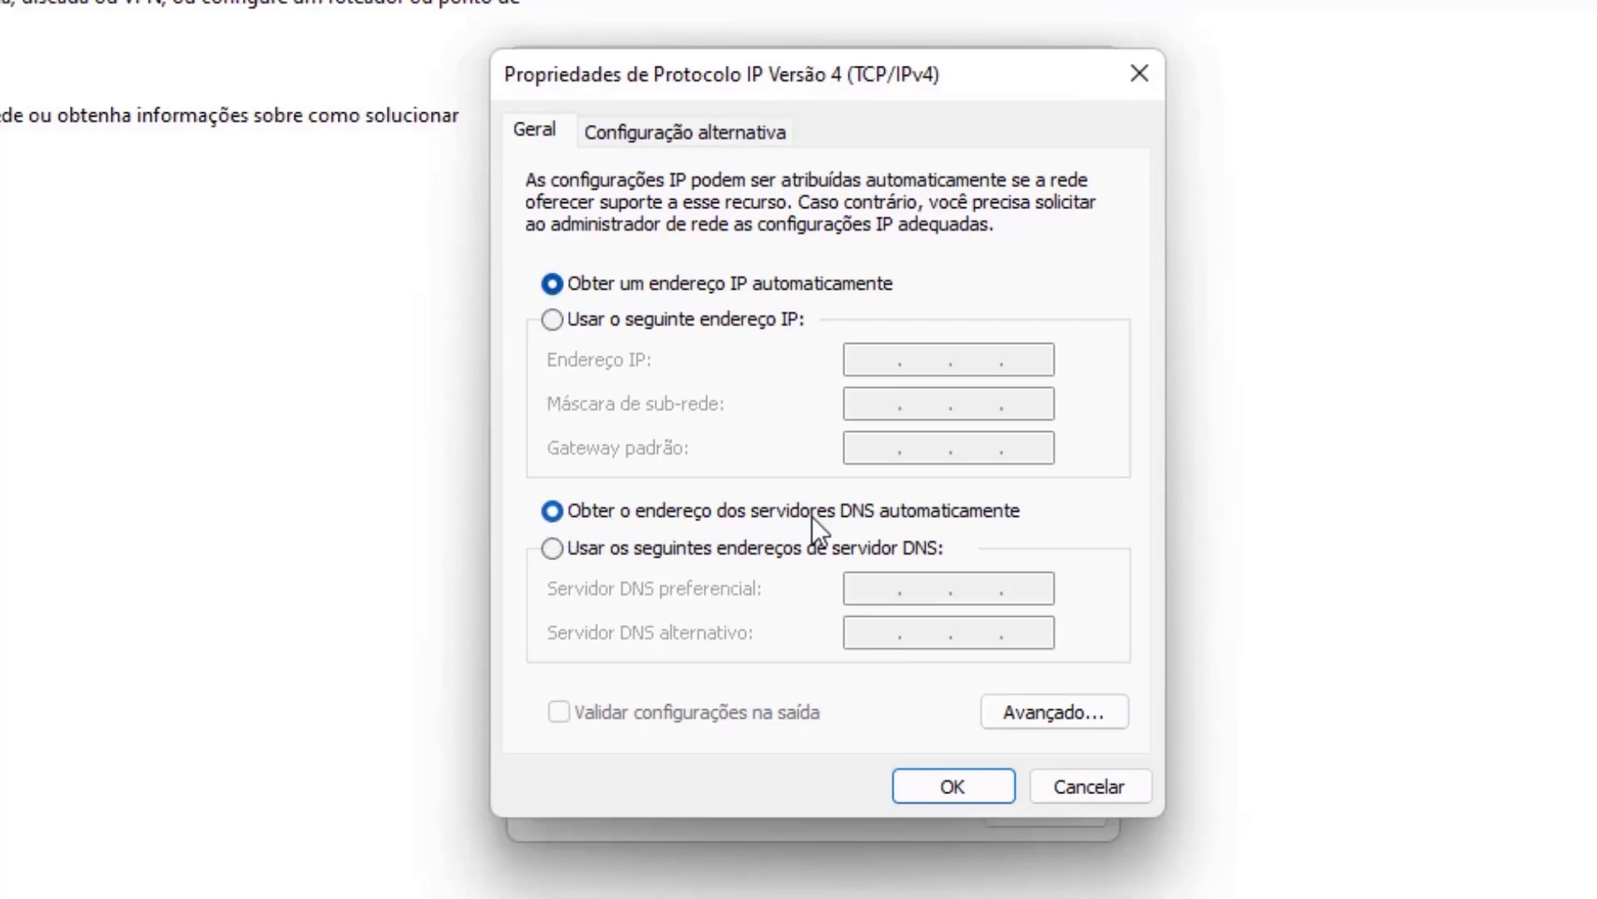
Set the IPv4 DNS servers manually to 8.8.8.8 as preferred and 8.8.4.4 as alternate
{"action": "left_click", "coordinate": [549, 551]}
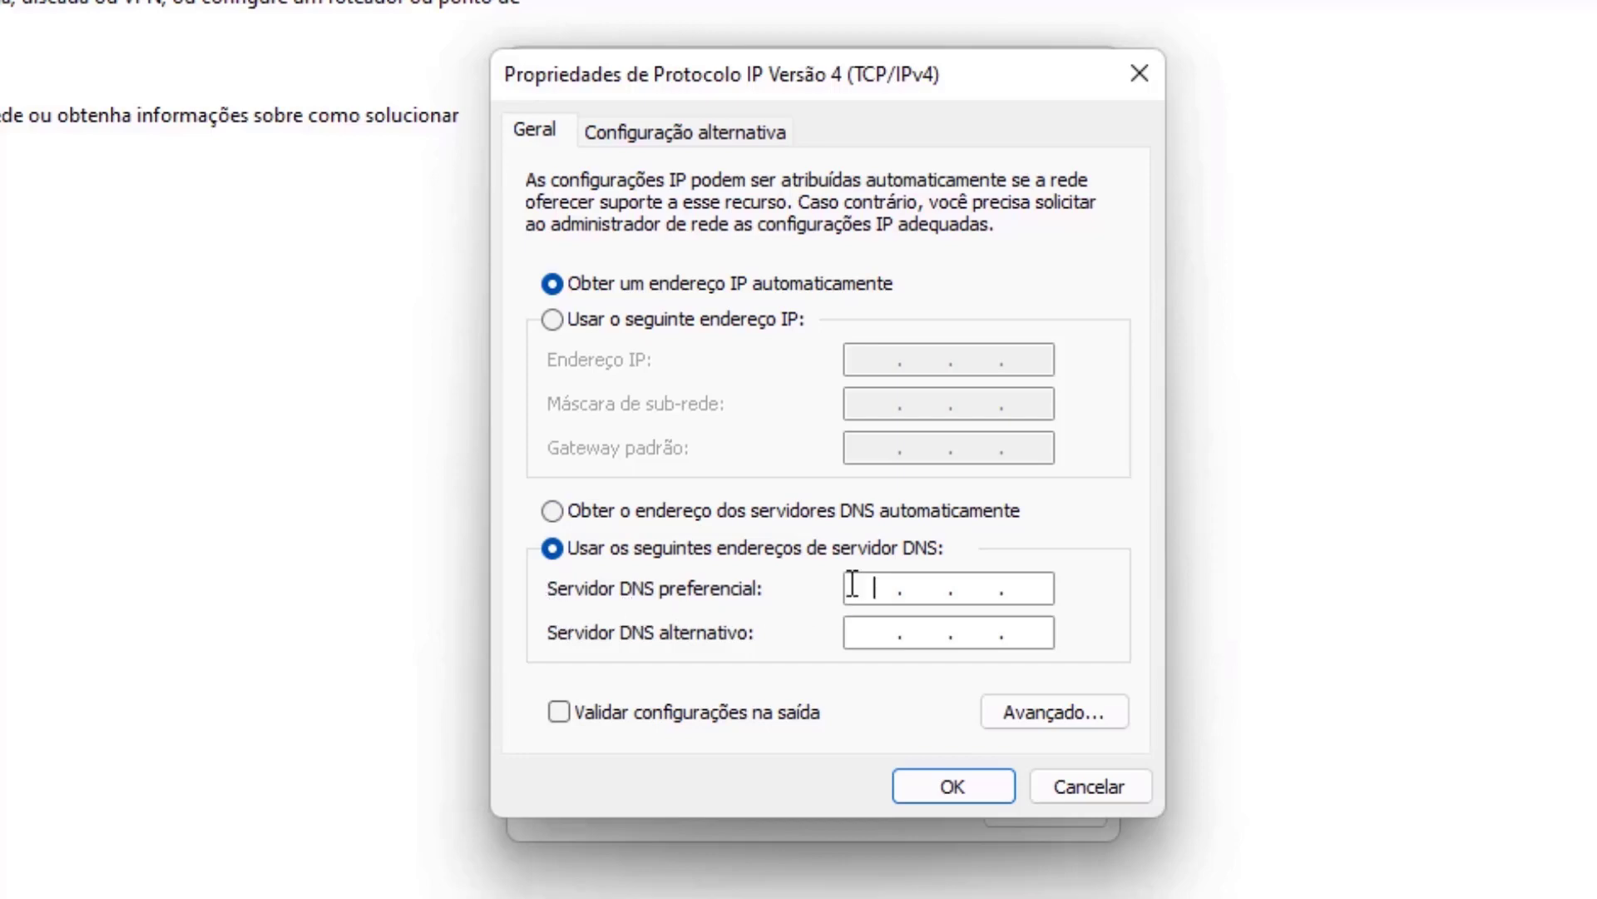
{"action": "type", "text": "8.8.8.8"}
{"action": "left_click", "coordinate": [878, 643]}
{"action": "type", "text": "8.8.4.4"}
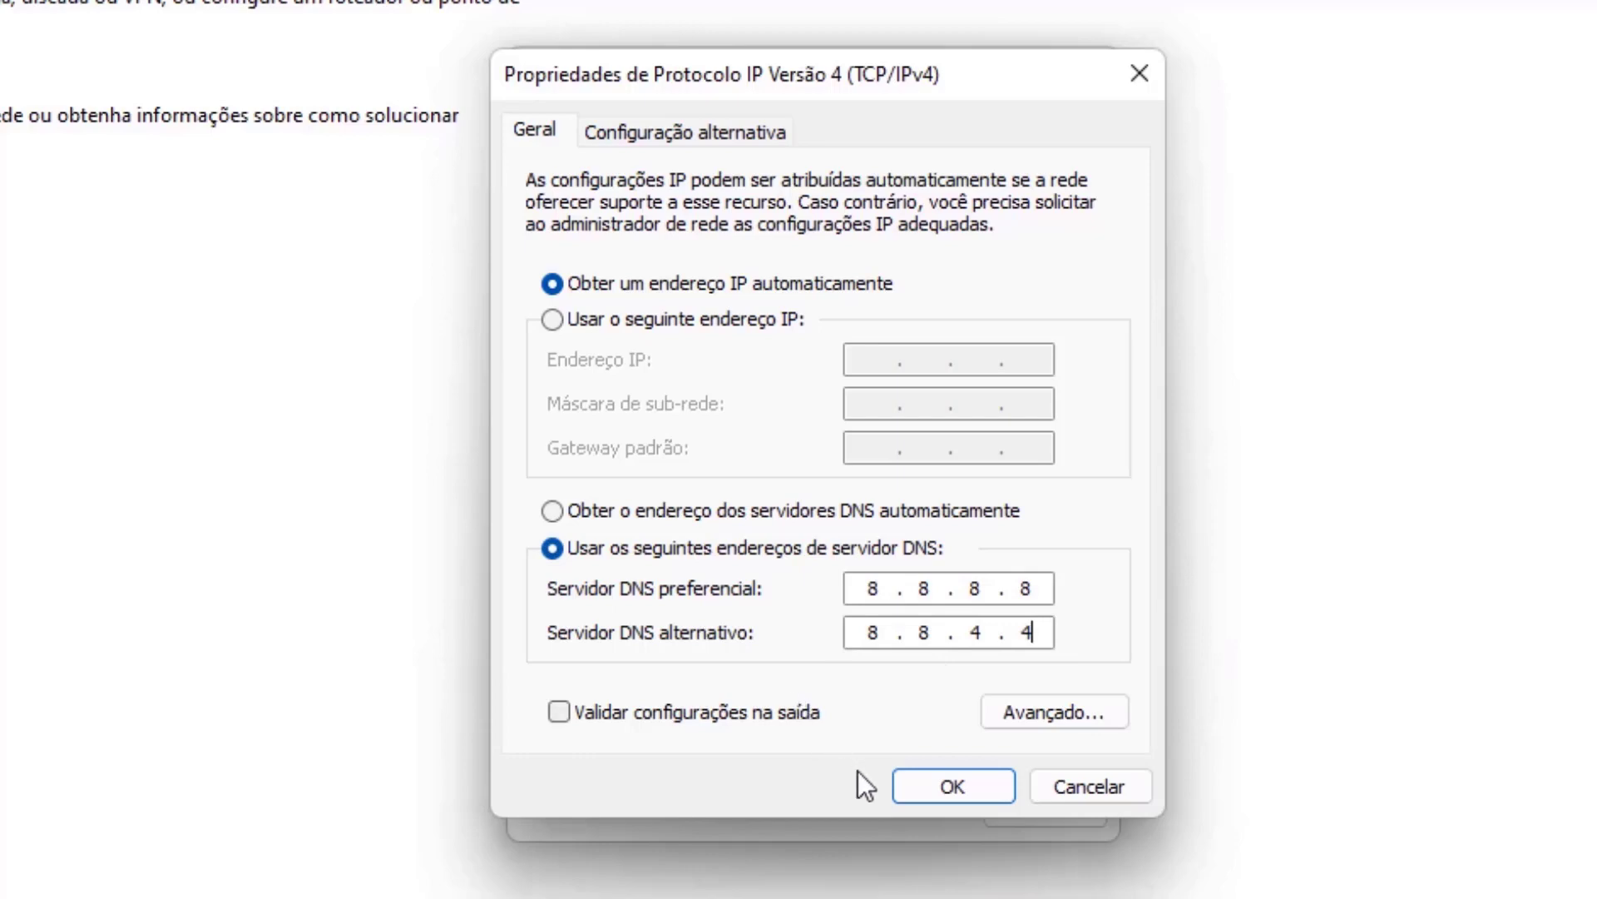
{"action": "left_click", "coordinate": [953, 787]}
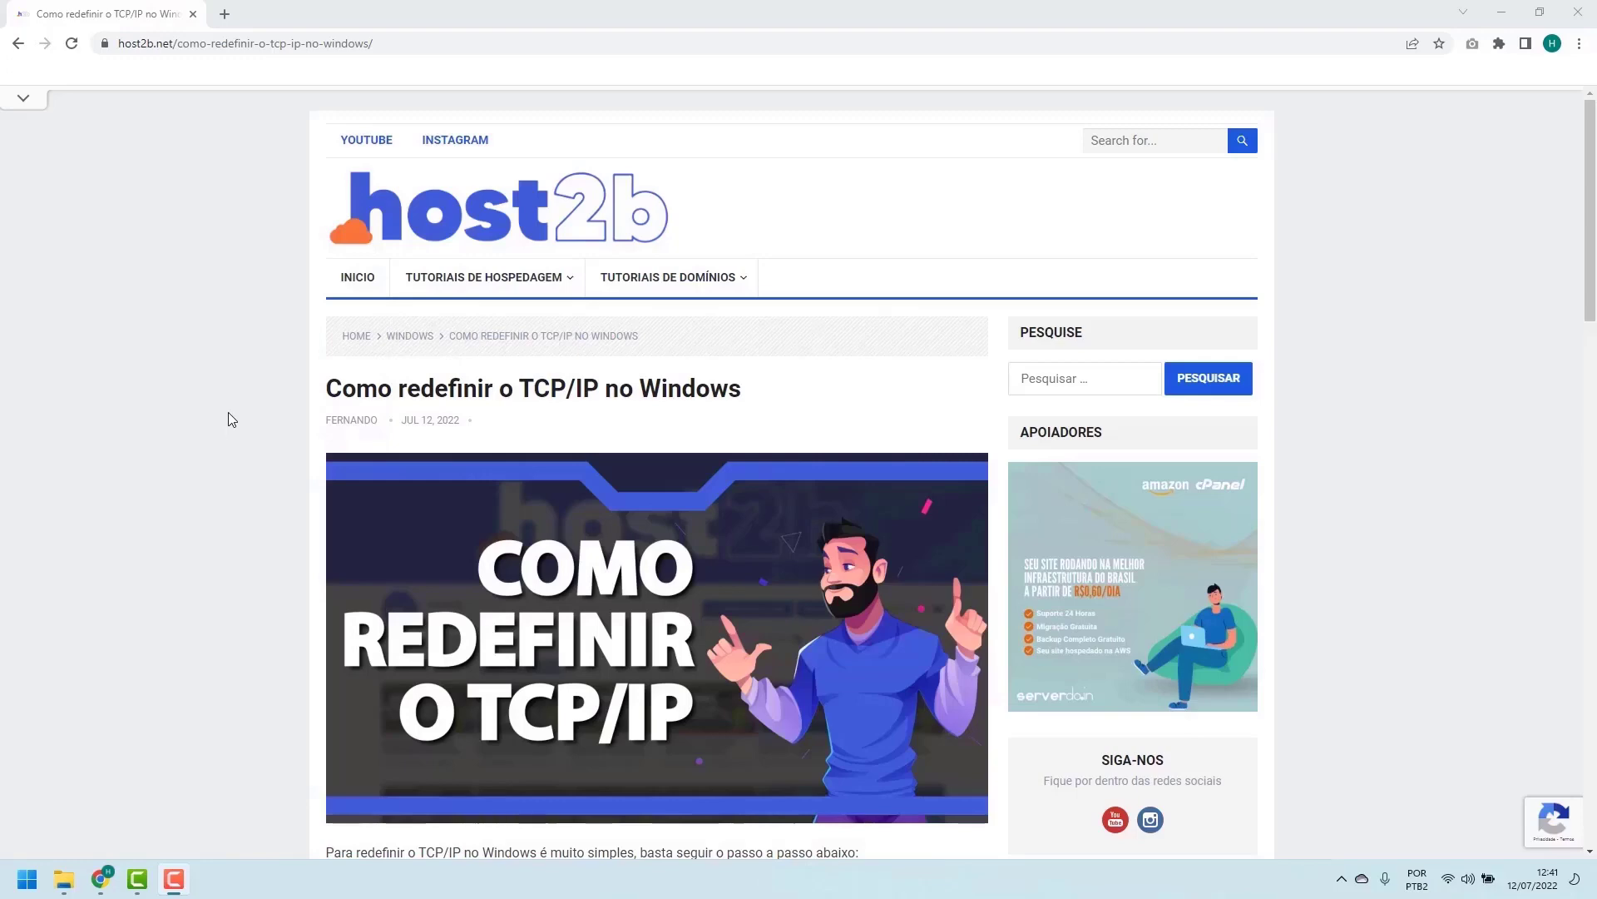
Open the Windows Command Prompt (Prompt de Comando) as administrator
{"action": "scroll", "coordinate": [234, 418], "scroll_direction": "down", "scroll_amount": 3}
{"action": "scroll", "coordinate": [234, 419], "scroll_direction": "down", "scroll_amount": 3}
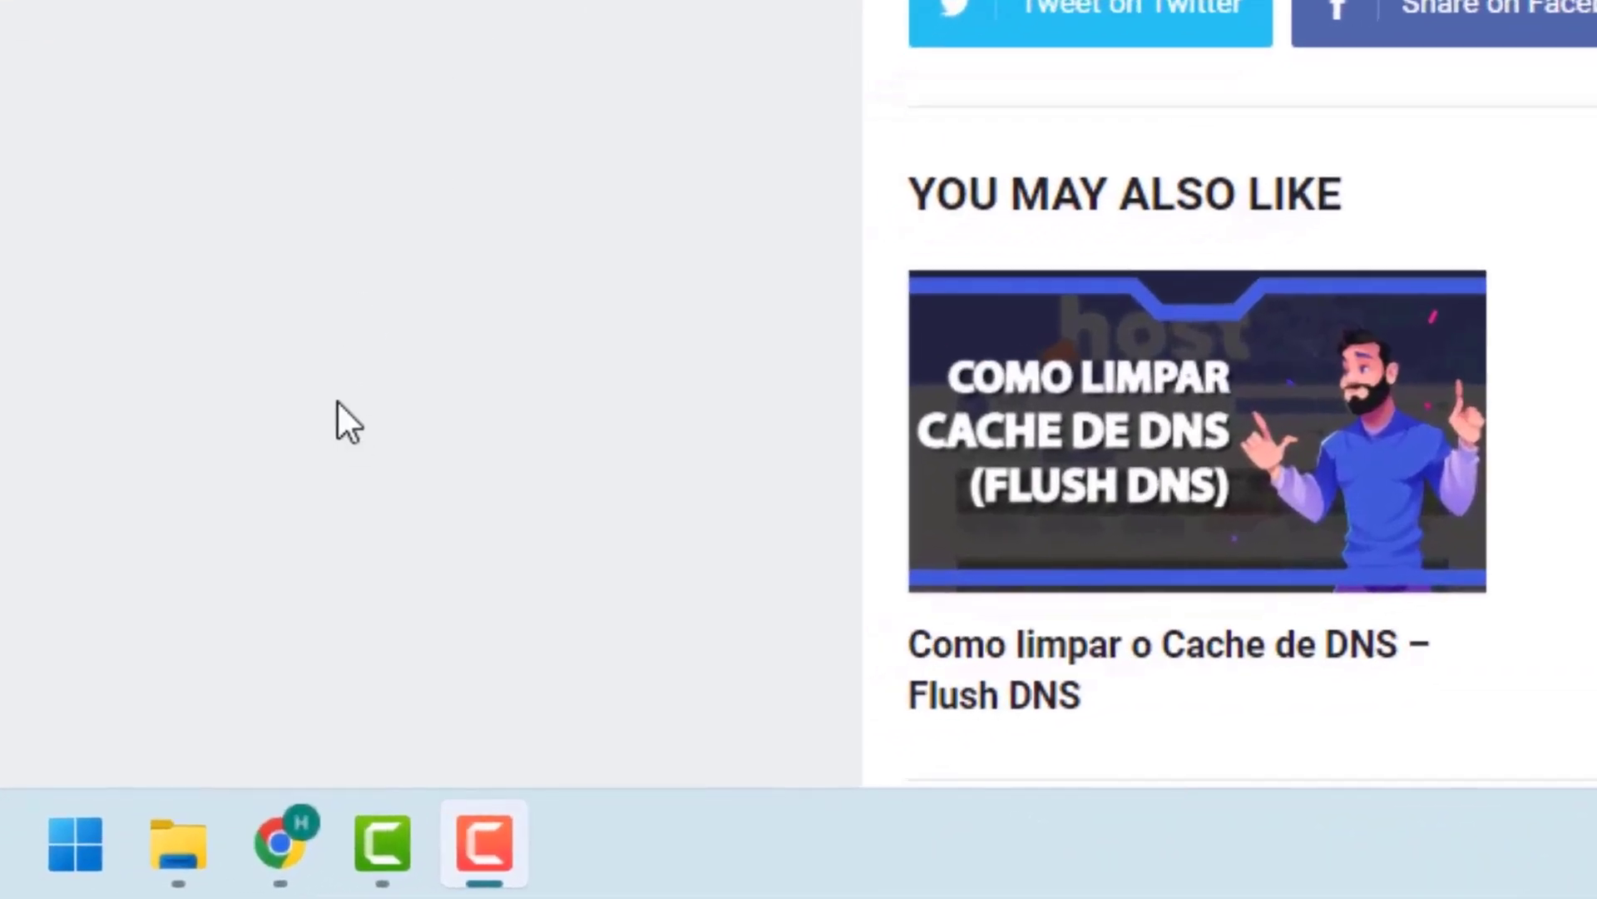
{"action": "left_click", "coordinate": [73, 844]}
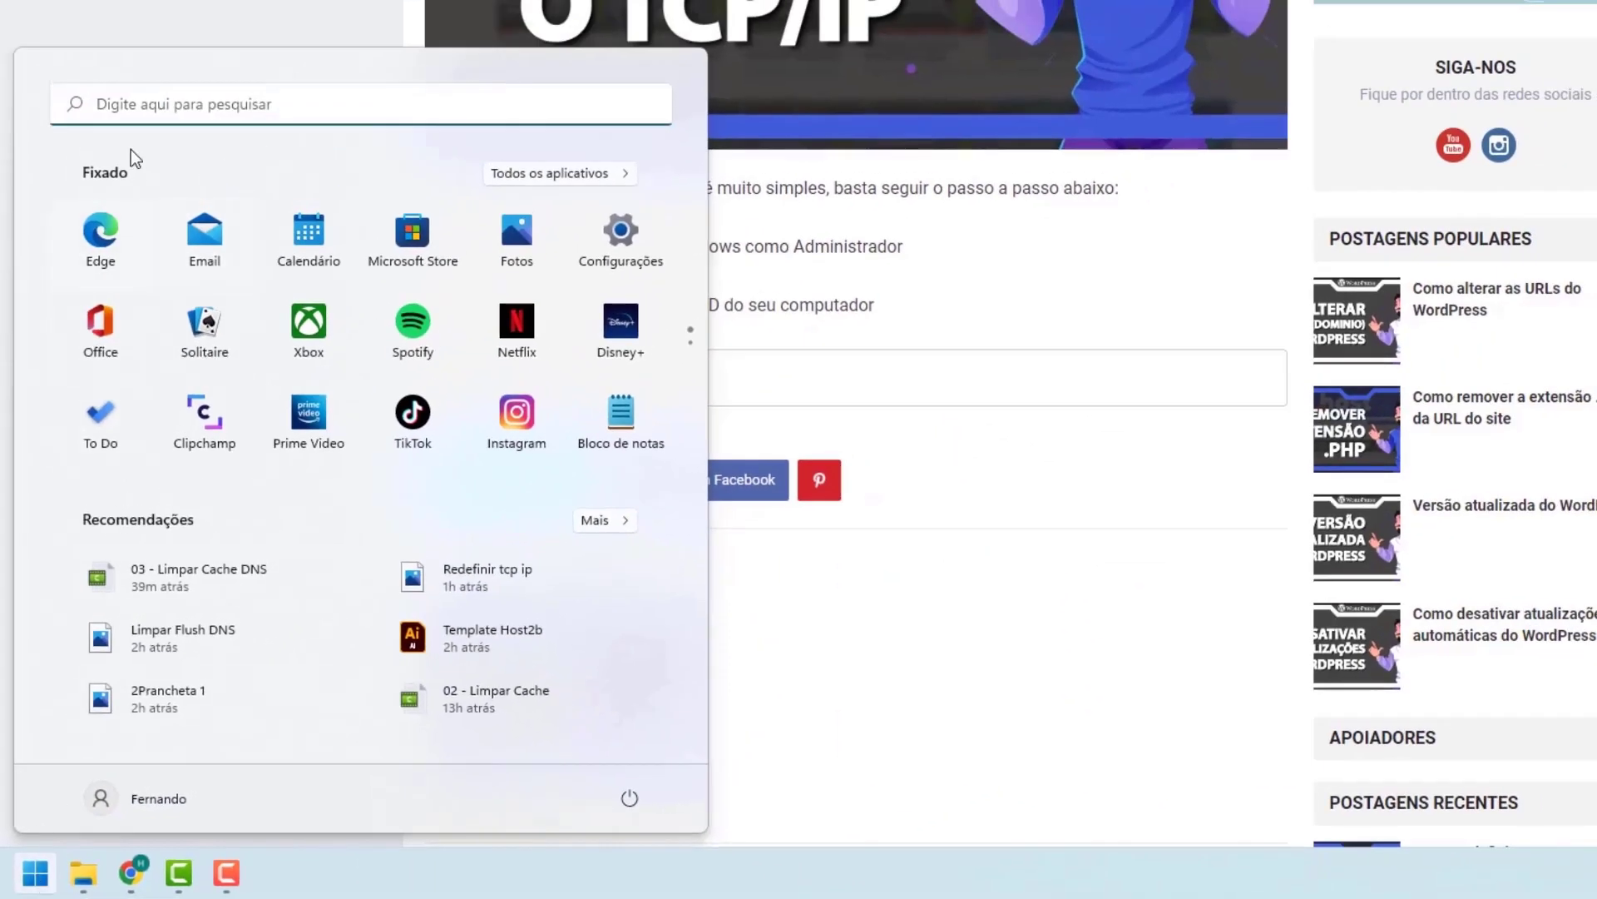
{"action": "type", "text": "cmd"}
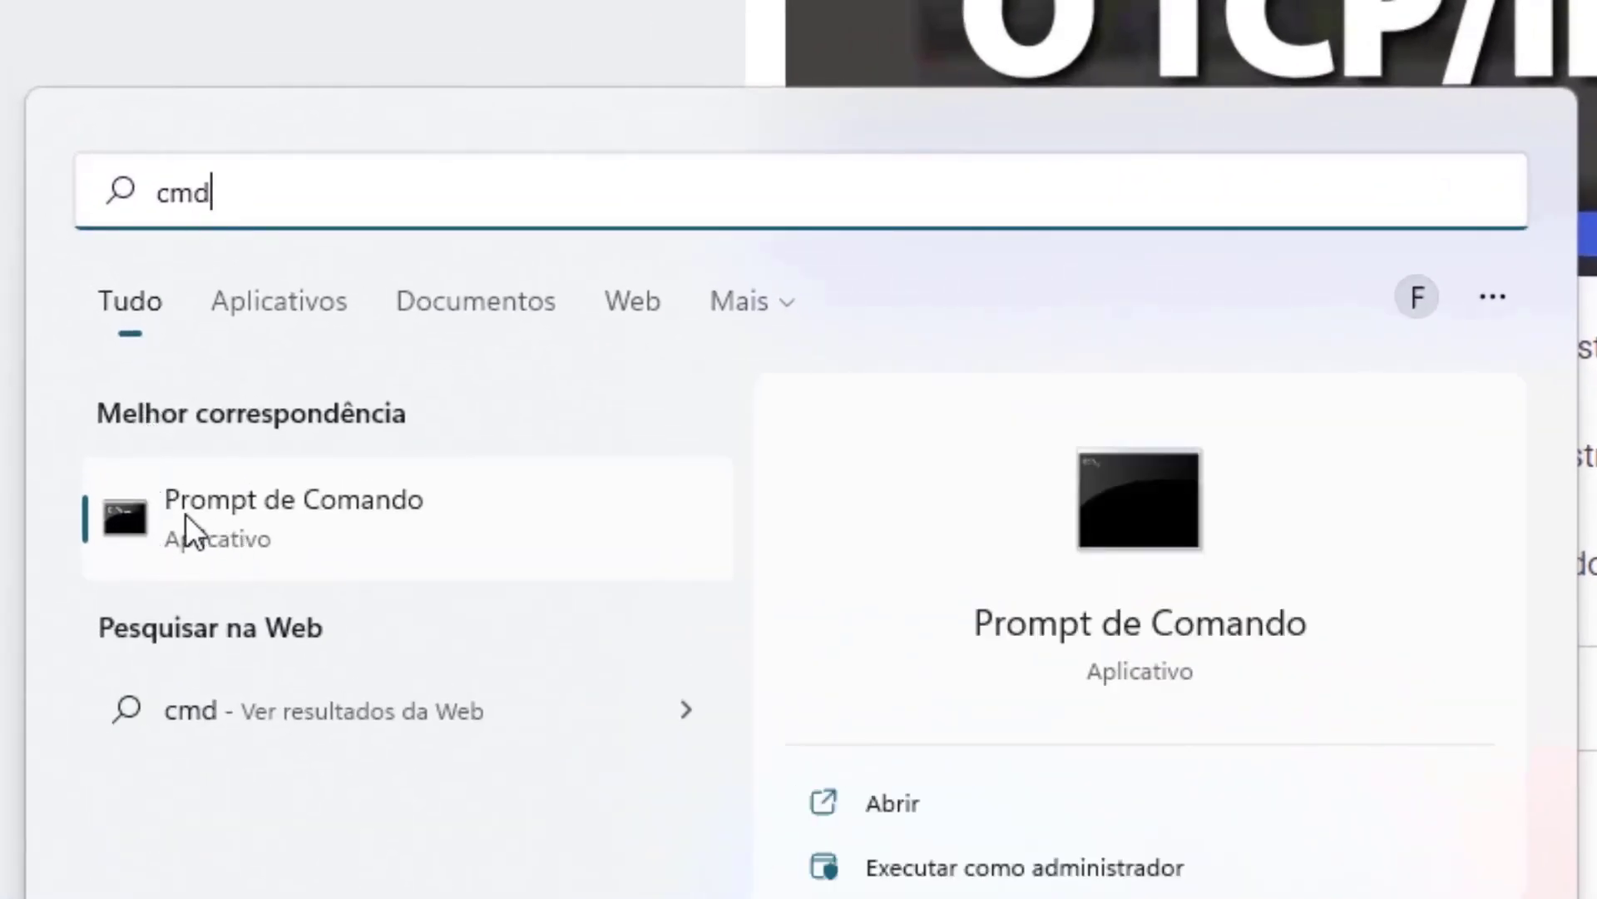
{"action": "right_click", "coordinate": [237, 505]}
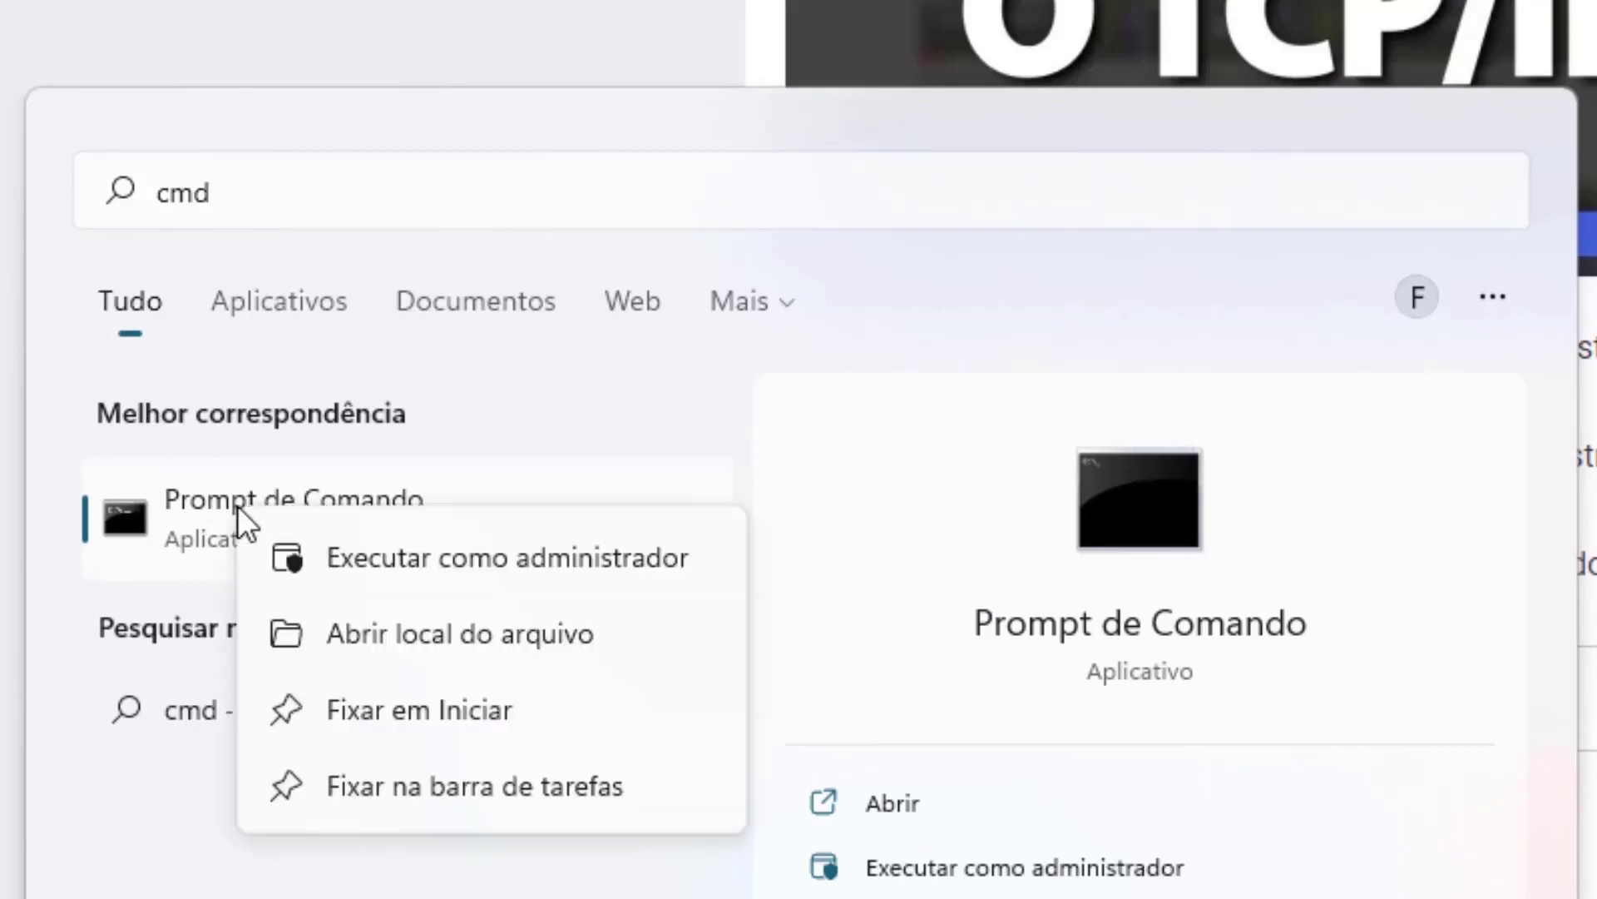
{"action": "left_click", "coordinate": [456, 557]}
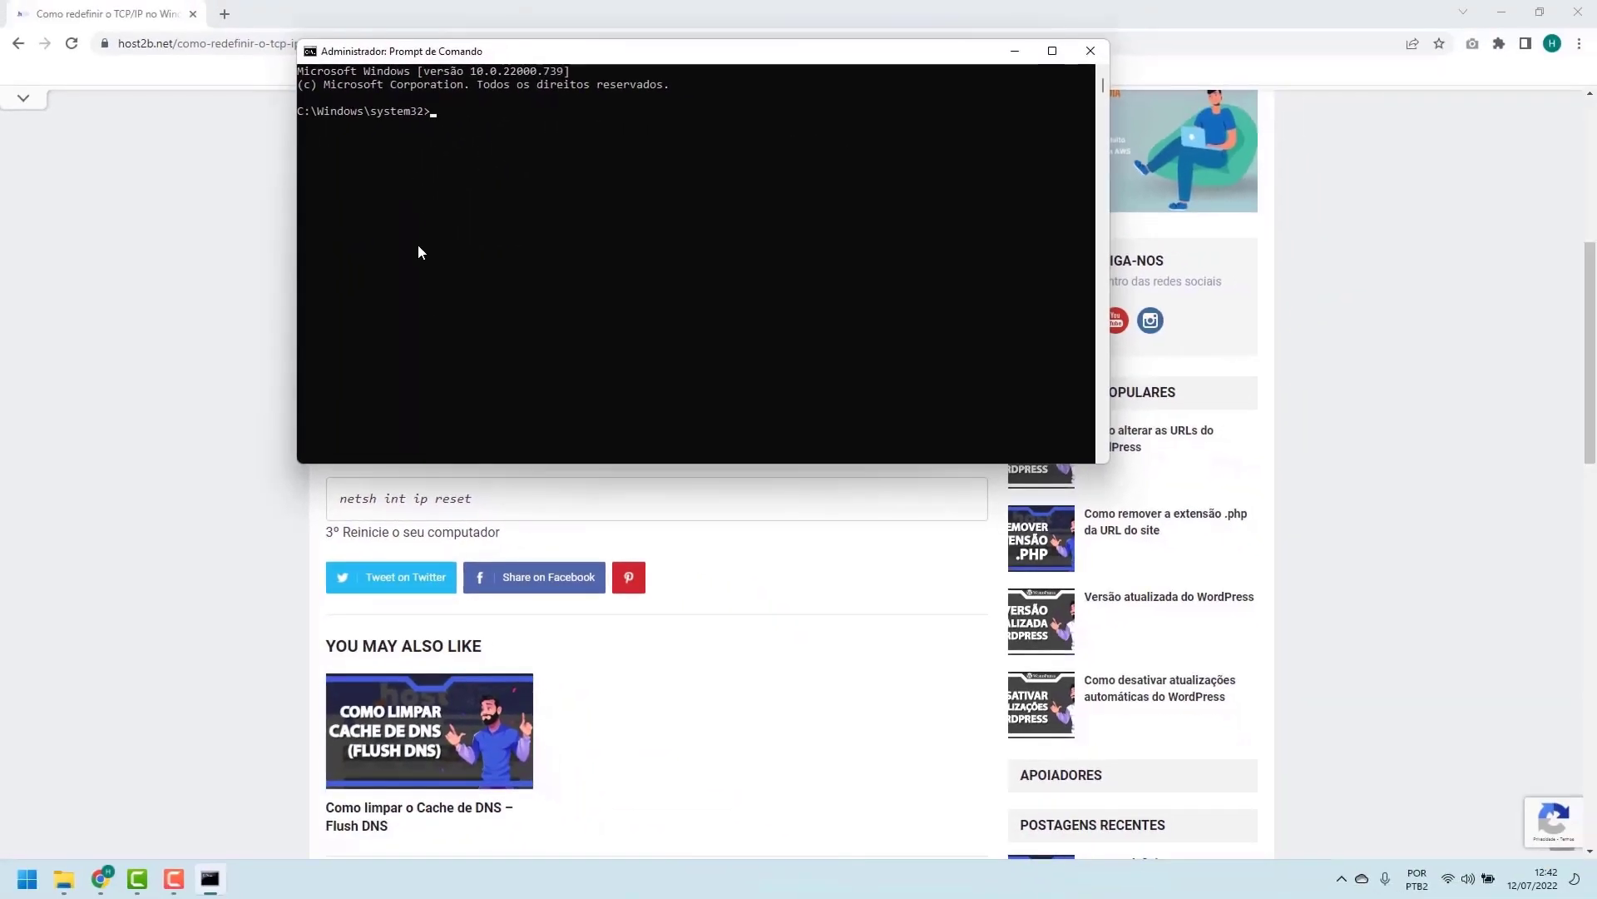
Reset TCP/IP by running netsh int ip reset in the administrator Command Prompt
{"action": "left_click", "coordinate": [247, 362]}
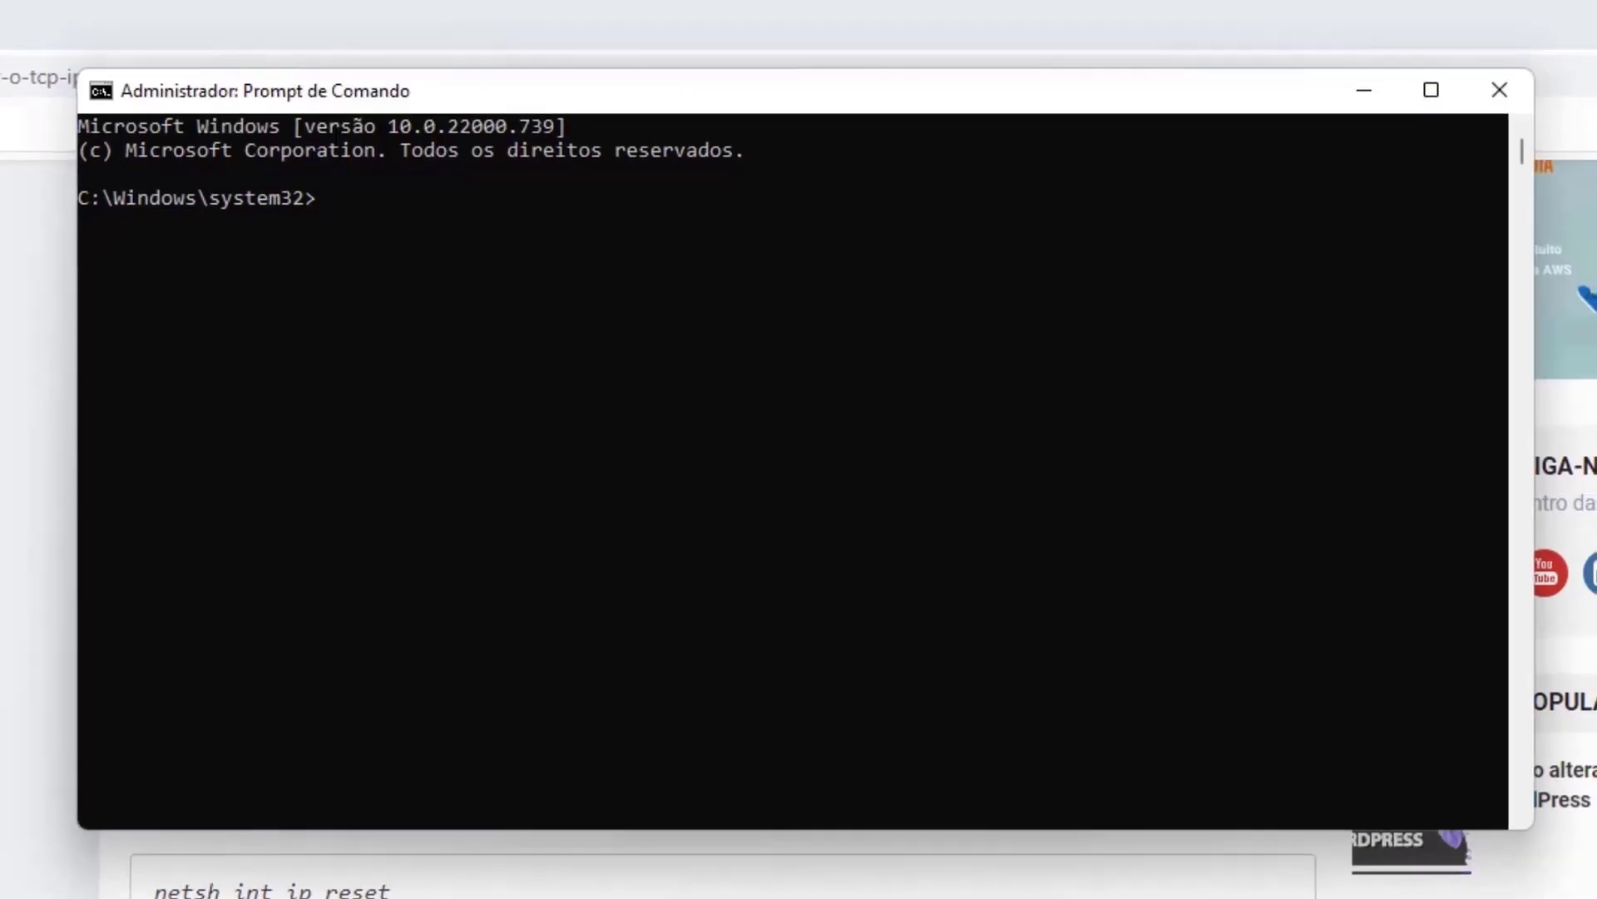
{"action": "left_click", "coordinate": [716, 604]}
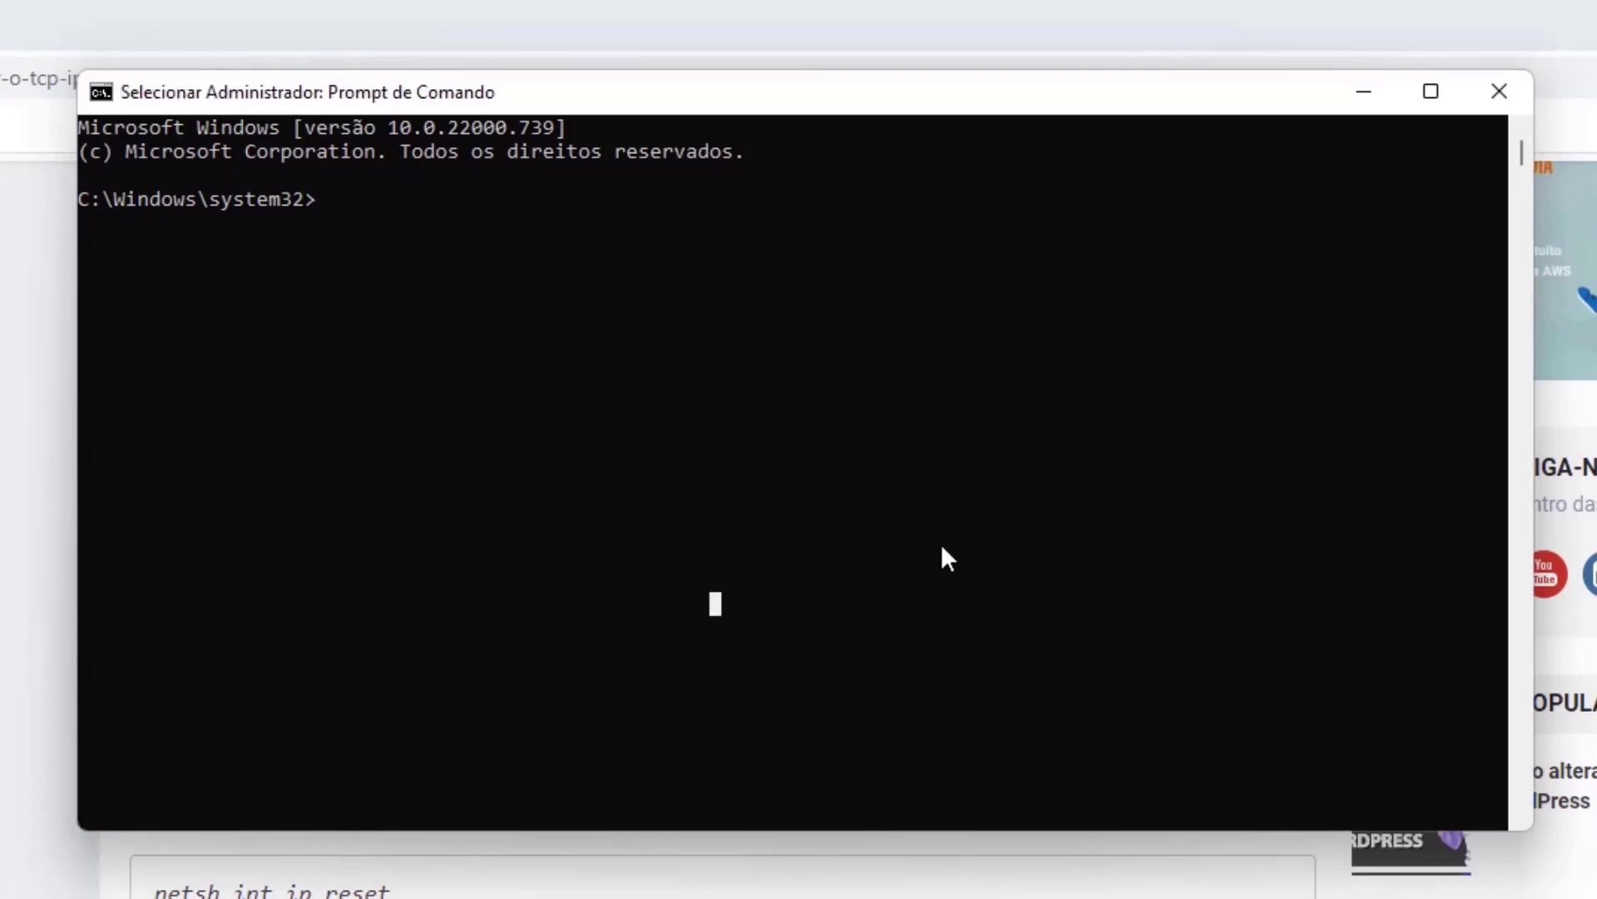
{"action": "type", "text": "netsh int ip reset"}
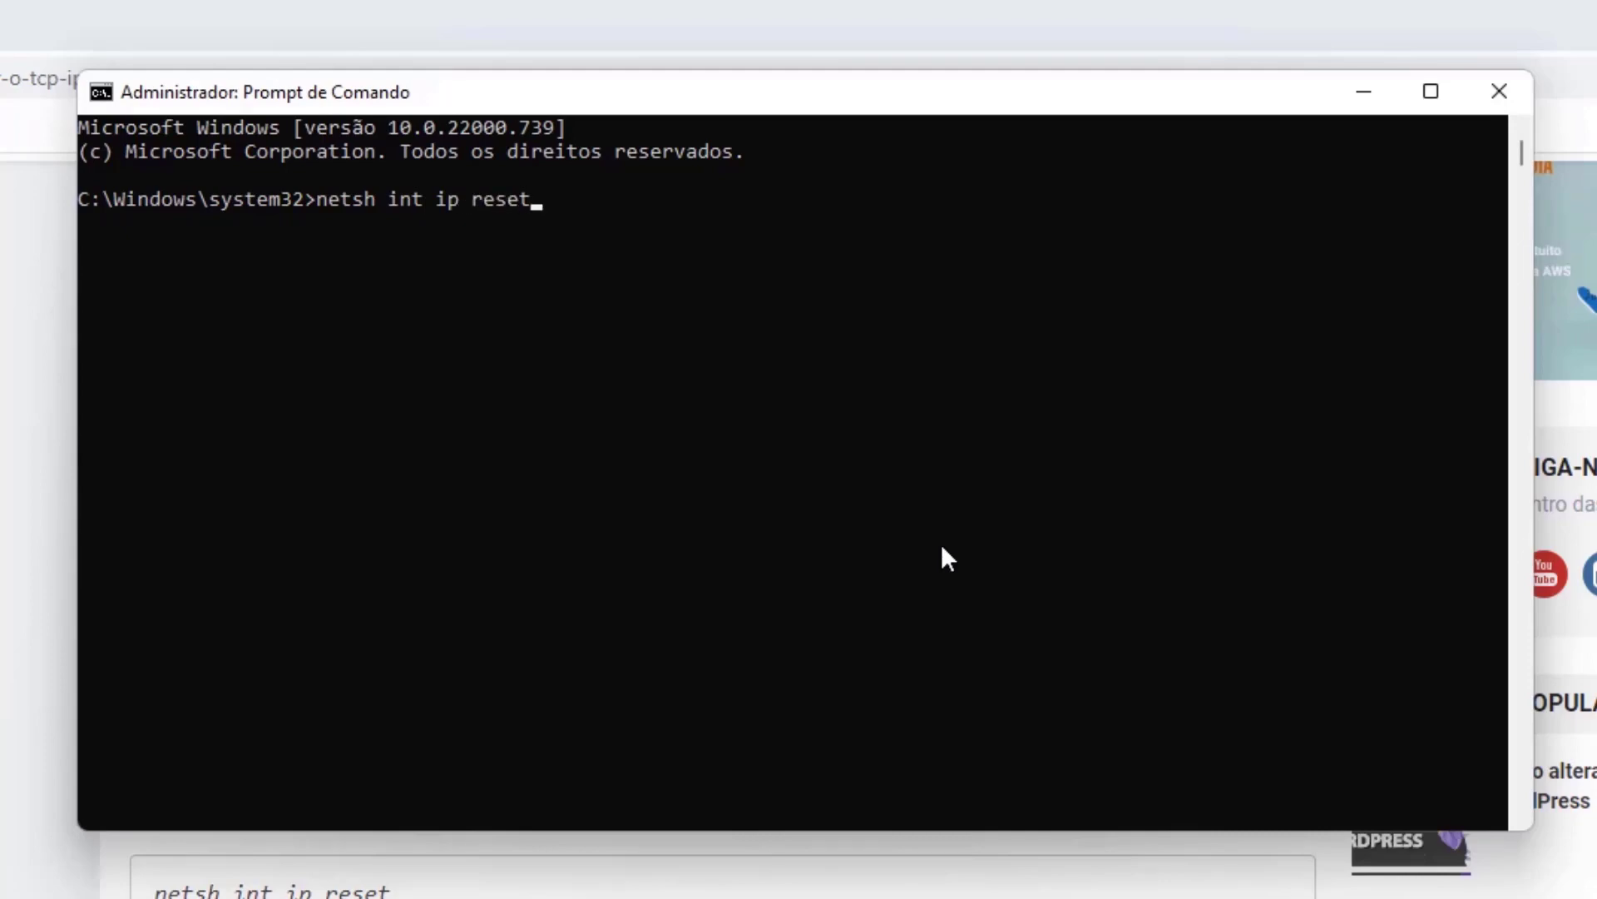
{"action": "key", "text": "Return"}
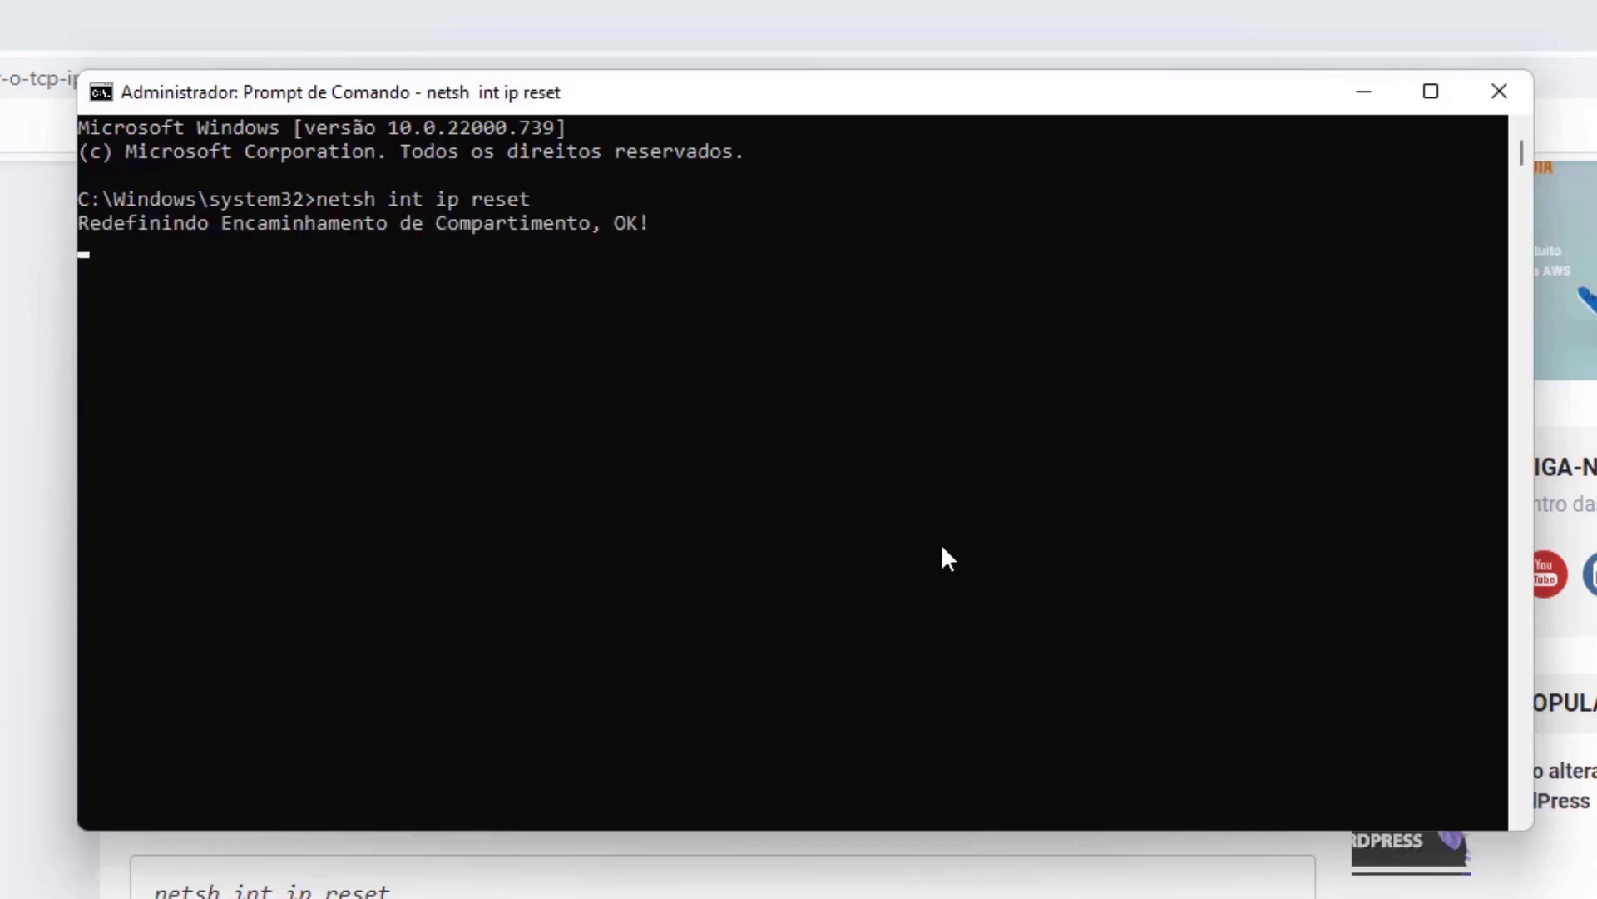